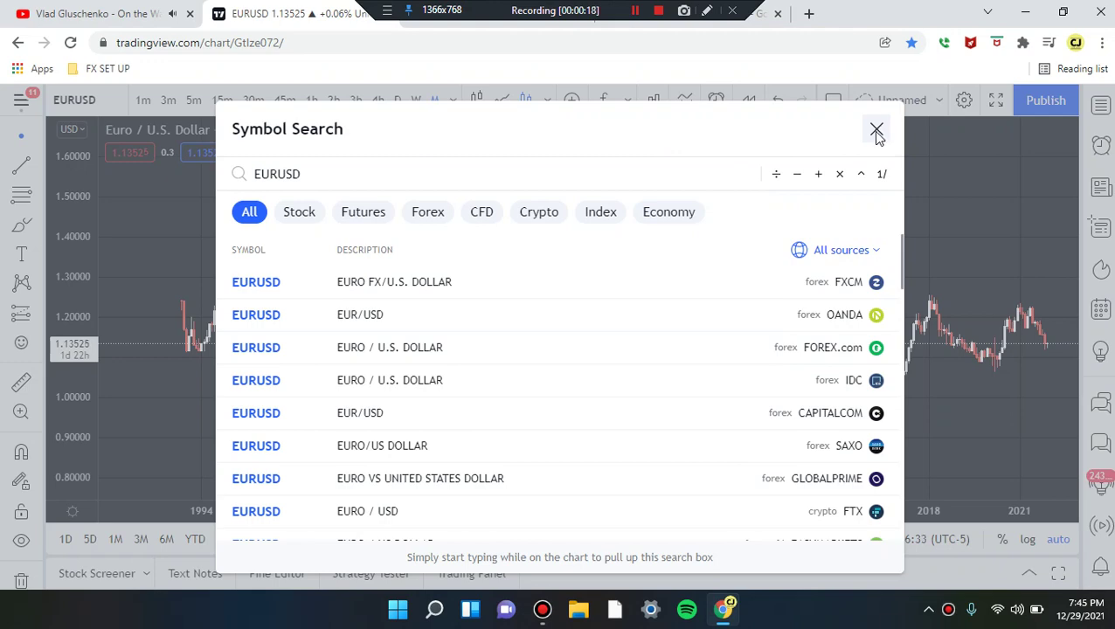
# Close the symbol search and brush three roughly horizontal red lines across the monthly EURUSD chart near 1.55, 0.82 and 1.17
pyautogui.click(876, 131)
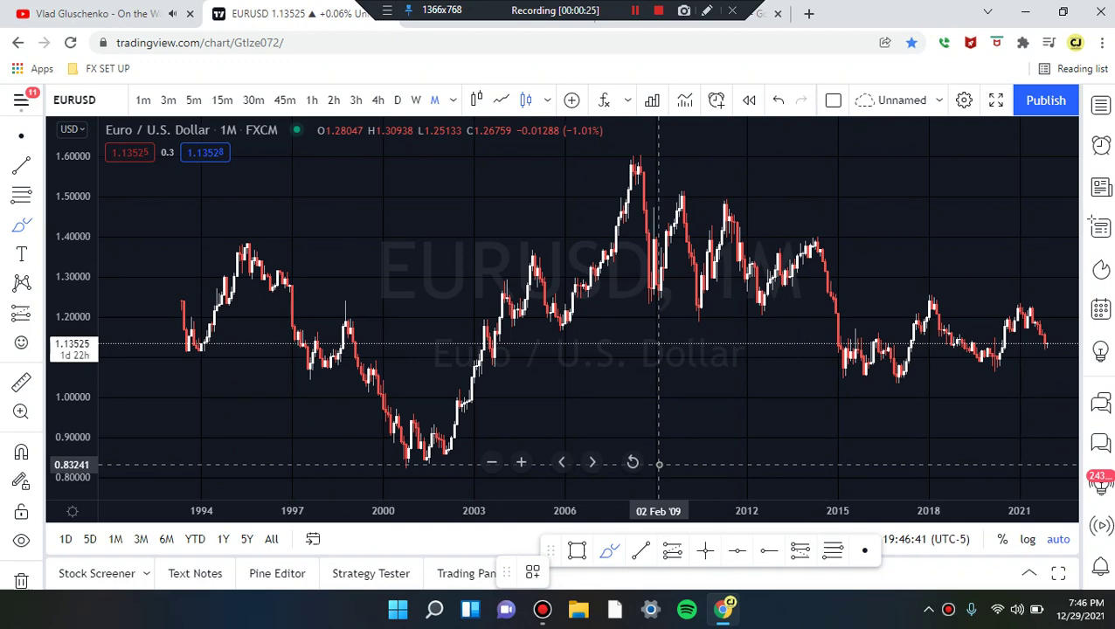
pyautogui.hscroll(1, 659, 464)
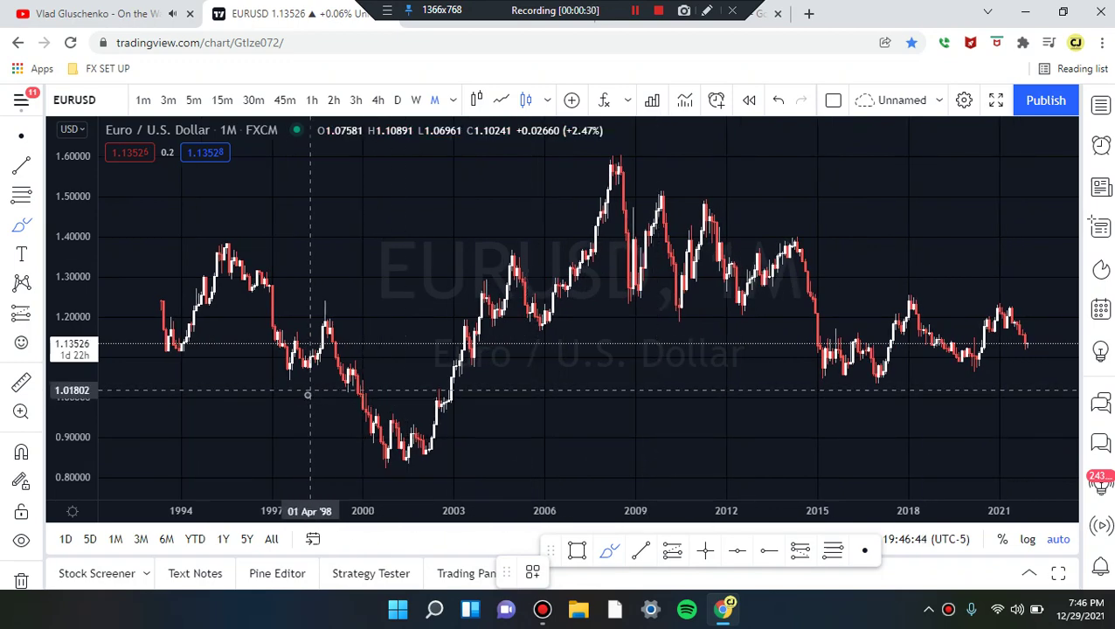
pyautogui.moveTo(259, 175)
pyautogui.mouseDown()
pyautogui.moveTo(527, 187)
pyautogui.moveTo(994, 179)
pyautogui.mouseUp()
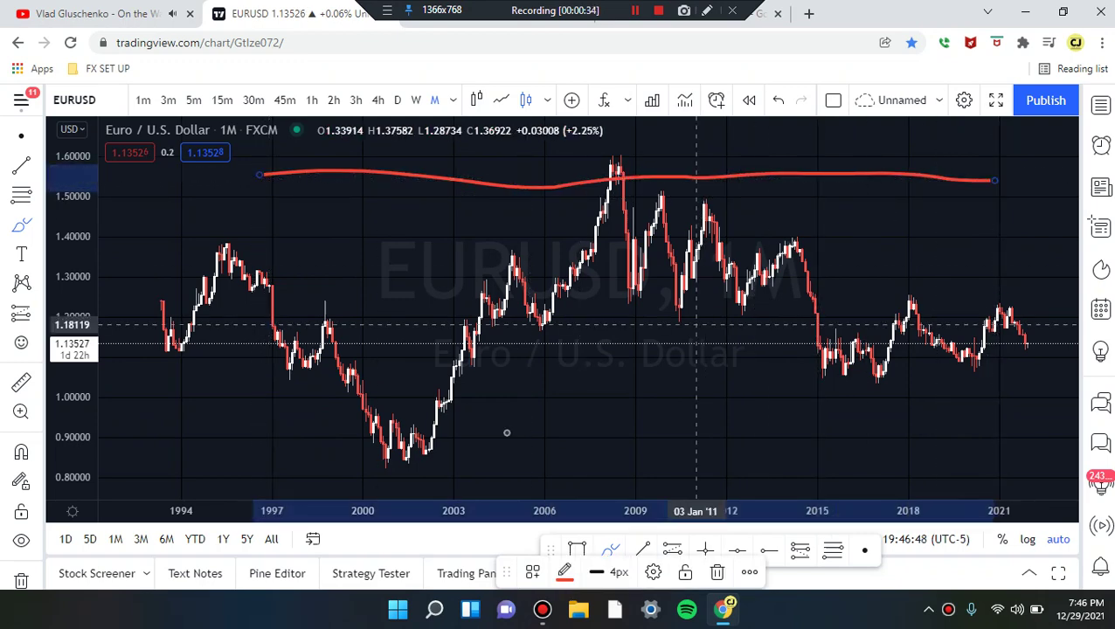
pyautogui.moveTo(162, 468); pyautogui.dragTo(1010, 469)
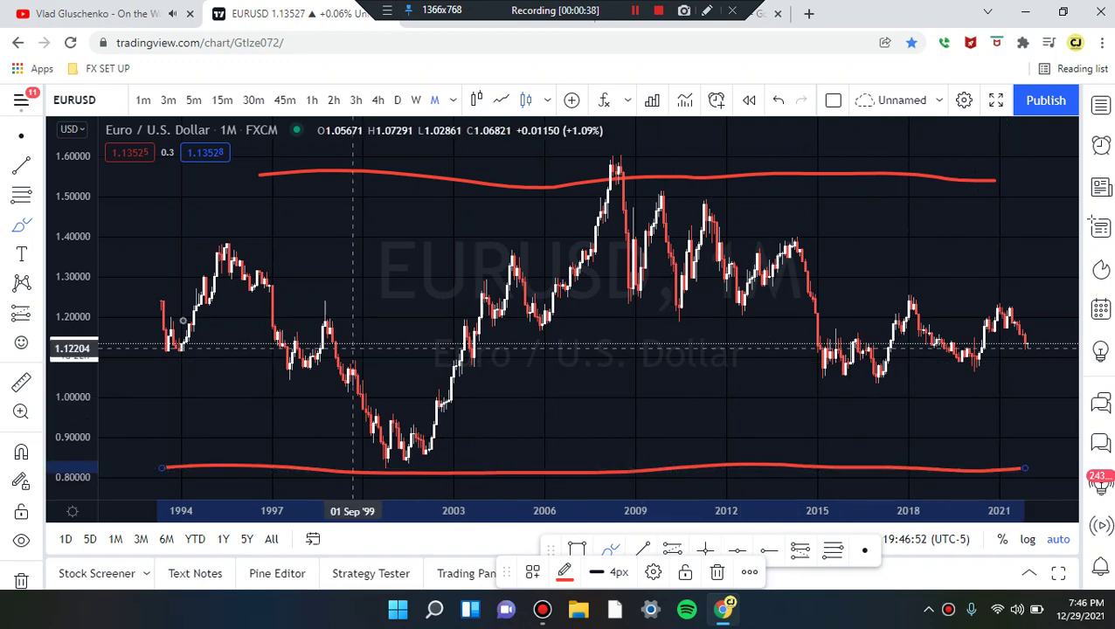
pyautogui.moveTo(153, 327)
pyautogui.mouseDown()
pyautogui.moveTo(505, 347)
pyautogui.moveTo(894, 316)
pyautogui.moveTo(1006, 320)
pyautogui.mouseUp()
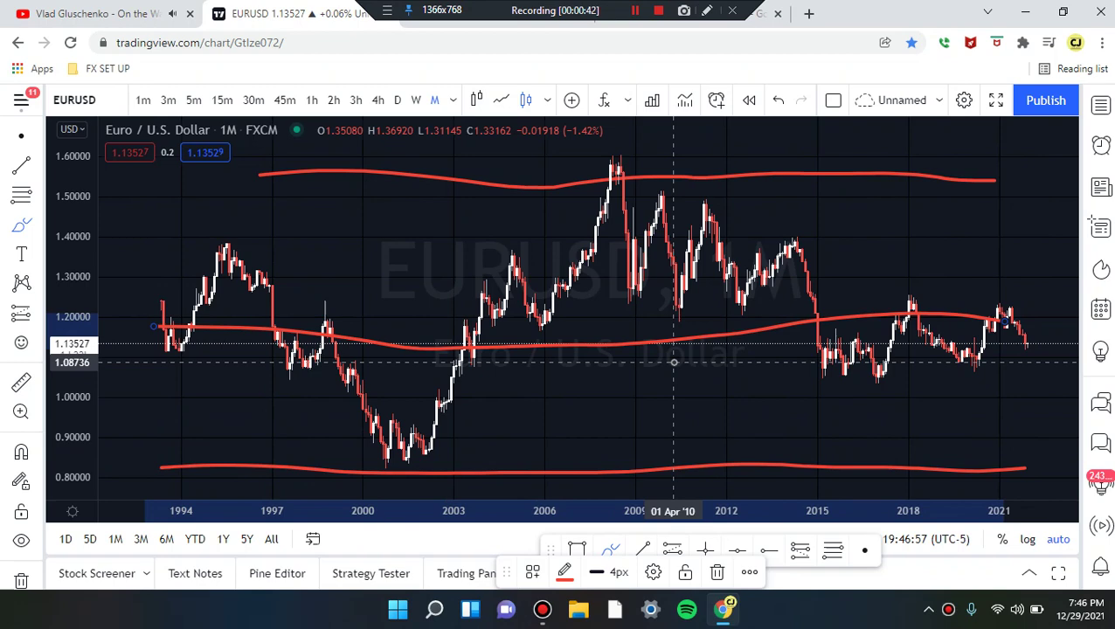
# Set the brush stroke colour to white
pyautogui.hscroll(-5, 674, 363)
pyautogui.scroll(3, 608, 346)
pyautogui.scroll(1, 608, 346)
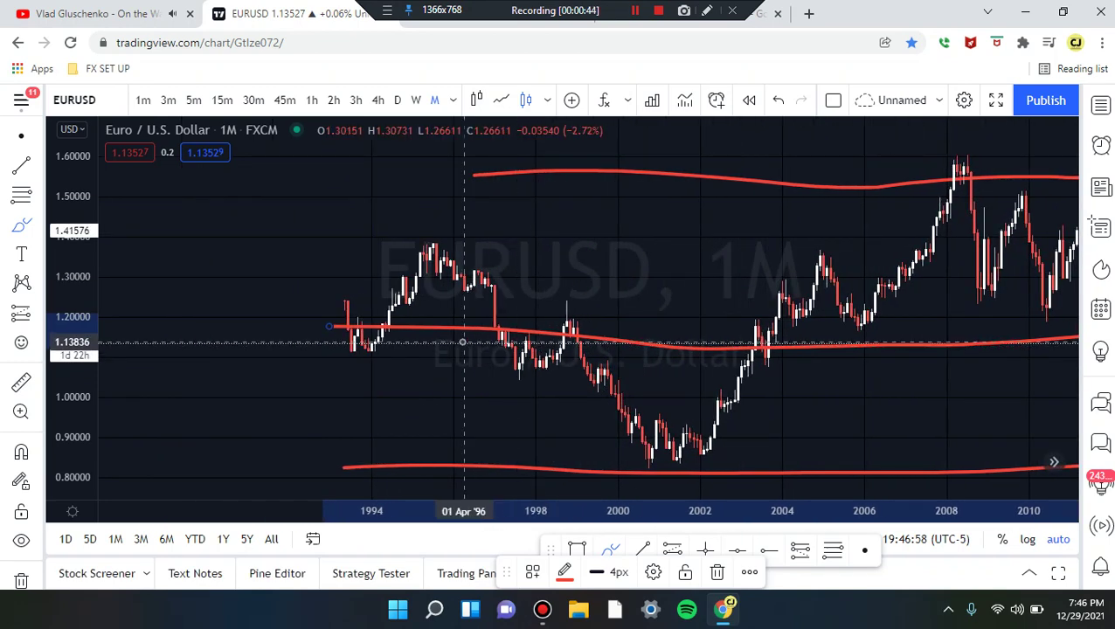
pyautogui.click(463, 342)
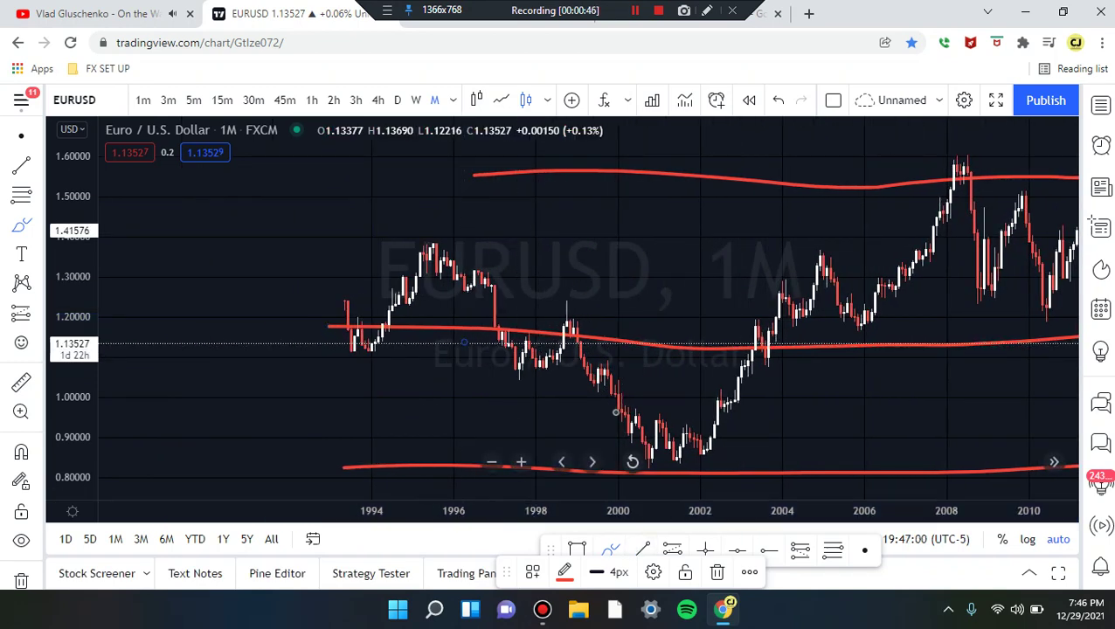
pyautogui.click(564, 575)
pyautogui.click(566, 349)
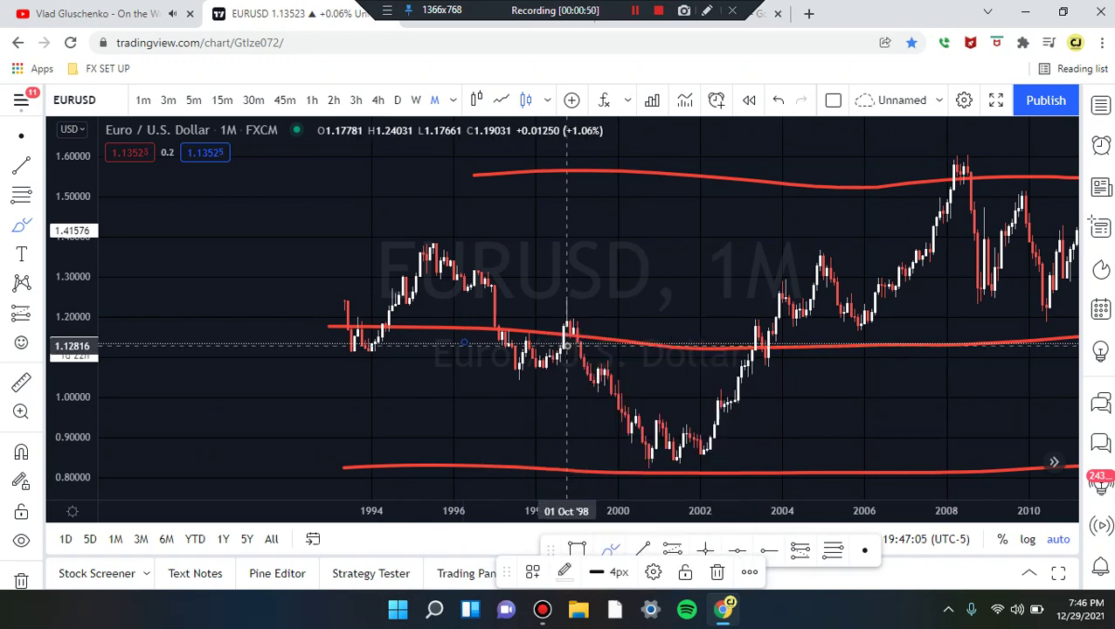
# Trace the repeated bottoms between 2000 and 2002 with white brush strokes, and undo those strokes
pyautogui.scroll(3, 588, 404)
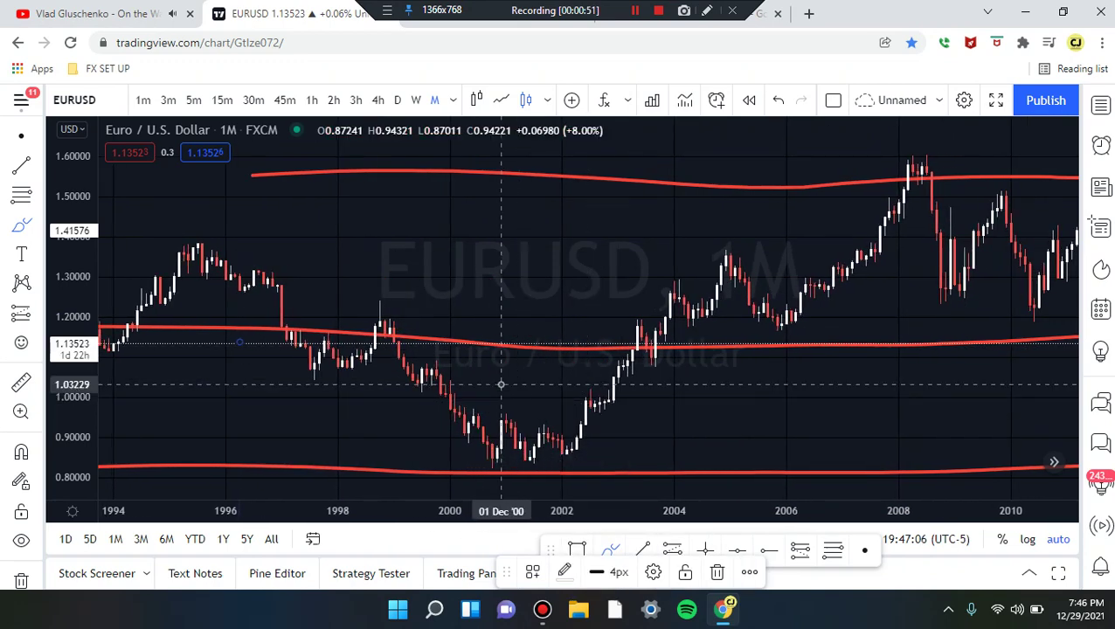
pyautogui.scroll(-3, 627, 428)
pyautogui.hscroll(-3, 697, 427)
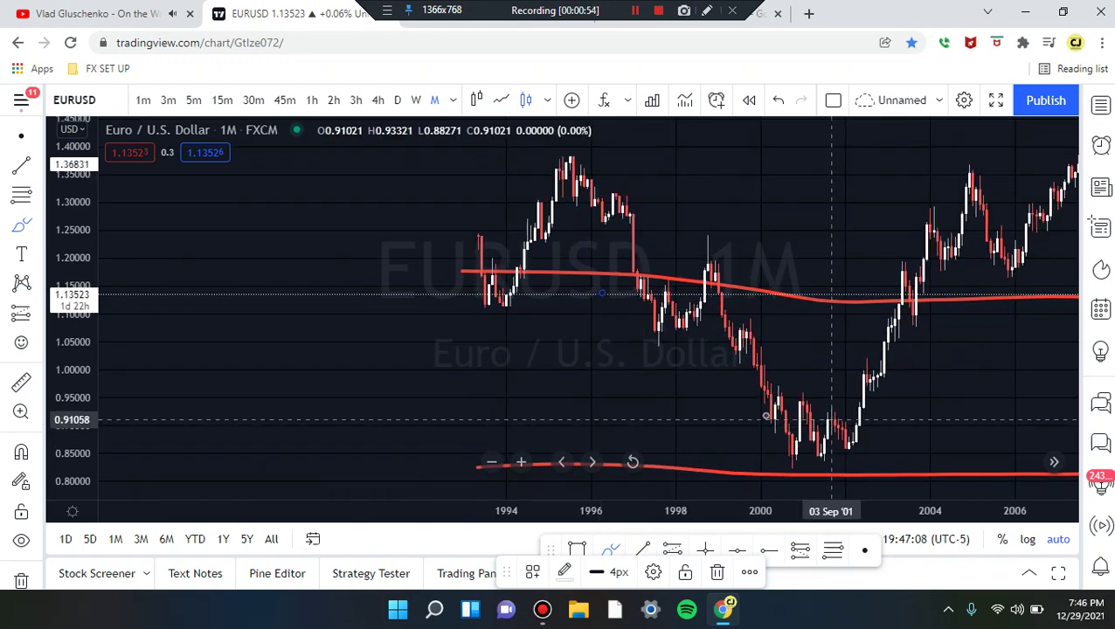
pyautogui.hscroll(-3, 763, 415)
pyautogui.scroll(2, 765, 415)
pyautogui.hscroll(5, 766, 416)
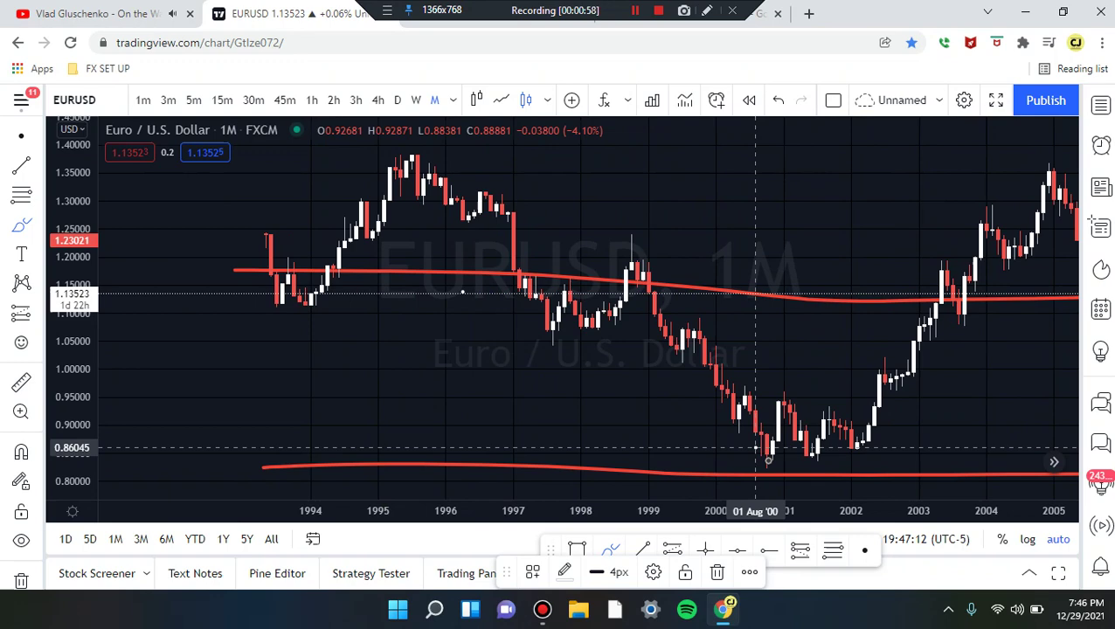
pyautogui.moveTo(762, 455)
pyautogui.mouseDown()
pyautogui.moveTo(808, 463)
pyautogui.moveTo(865, 441)
pyautogui.mouseUp()
pyautogui.moveTo(736, 385)
pyautogui.mouseDown()
pyautogui.moveTo(760, 454)
pyautogui.moveTo(790, 398)
pyautogui.moveTo(813, 452)
pyautogui.mouseUp()
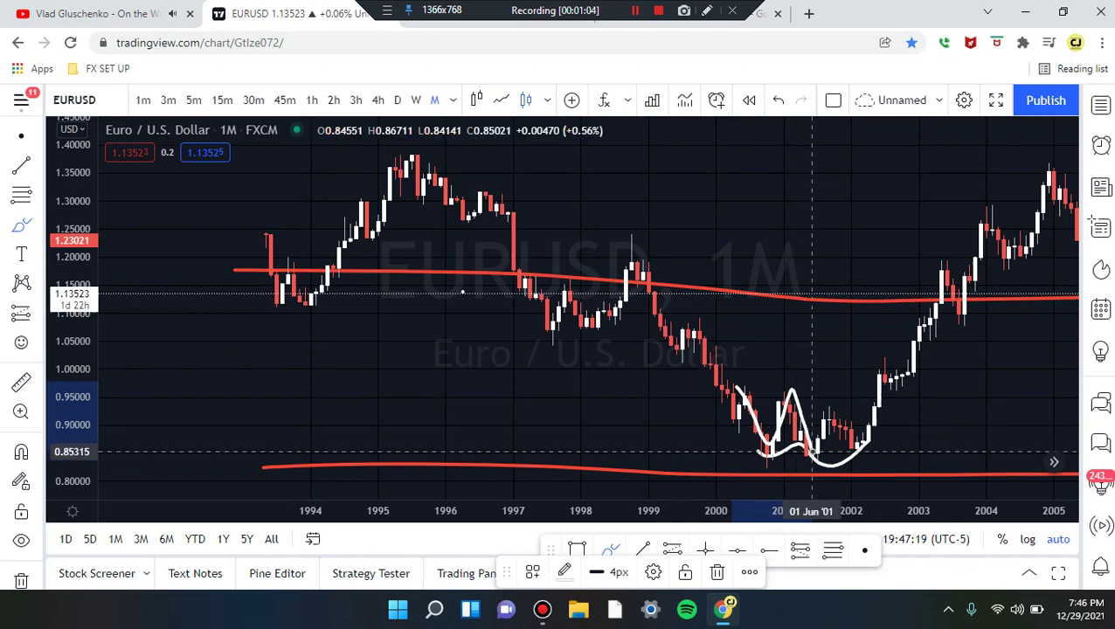
pyautogui.moveTo(845, 396)
pyautogui.mouseDown()
pyautogui.moveTo(863, 448)
pyautogui.moveTo(884, 389)
pyautogui.mouseUp()
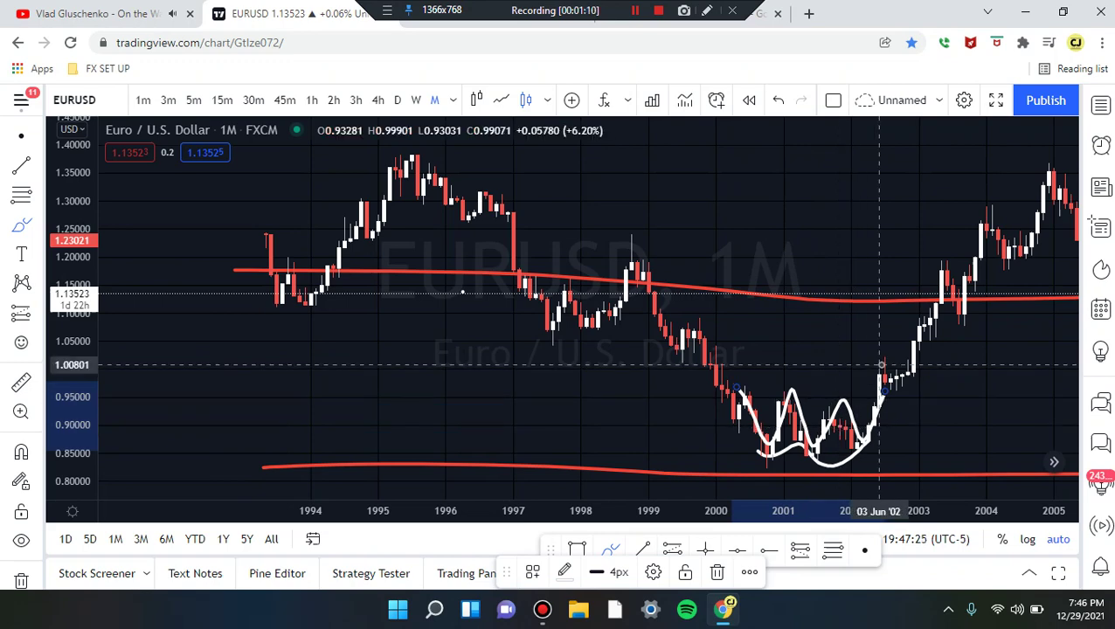
pyautogui.hotkey('ctrl', 'z')
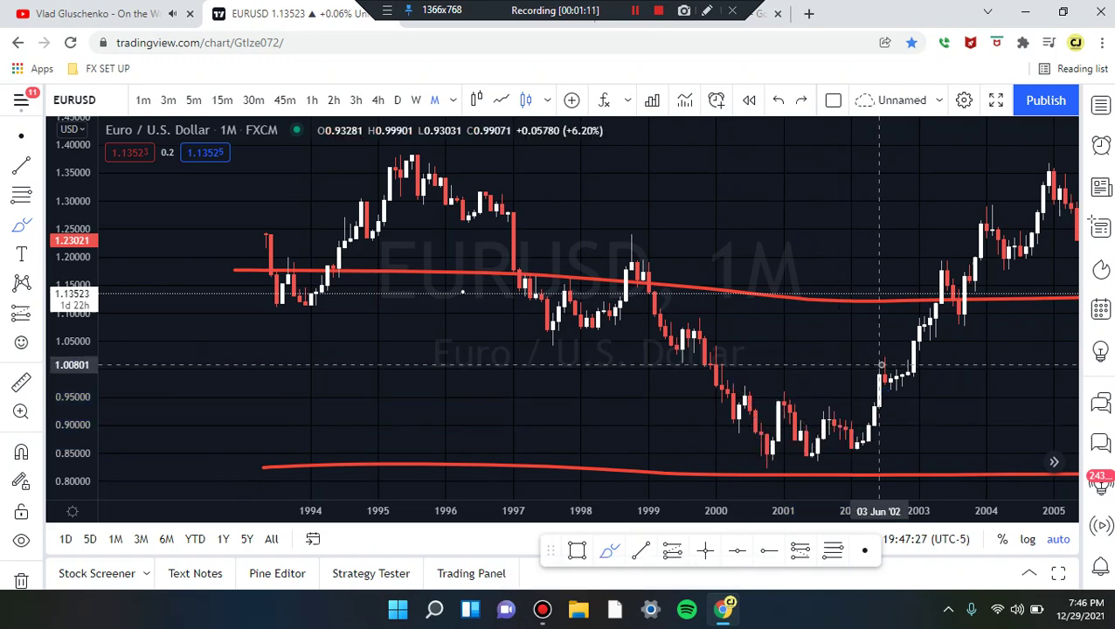
# Try tracing the 2008 price peak with short white brush strokes, undoing each attempt
pyautogui.scroll(-5, 925, 333)
pyautogui.hscroll(3, 835, 319)
pyautogui.hscroll(10, 837, 320)
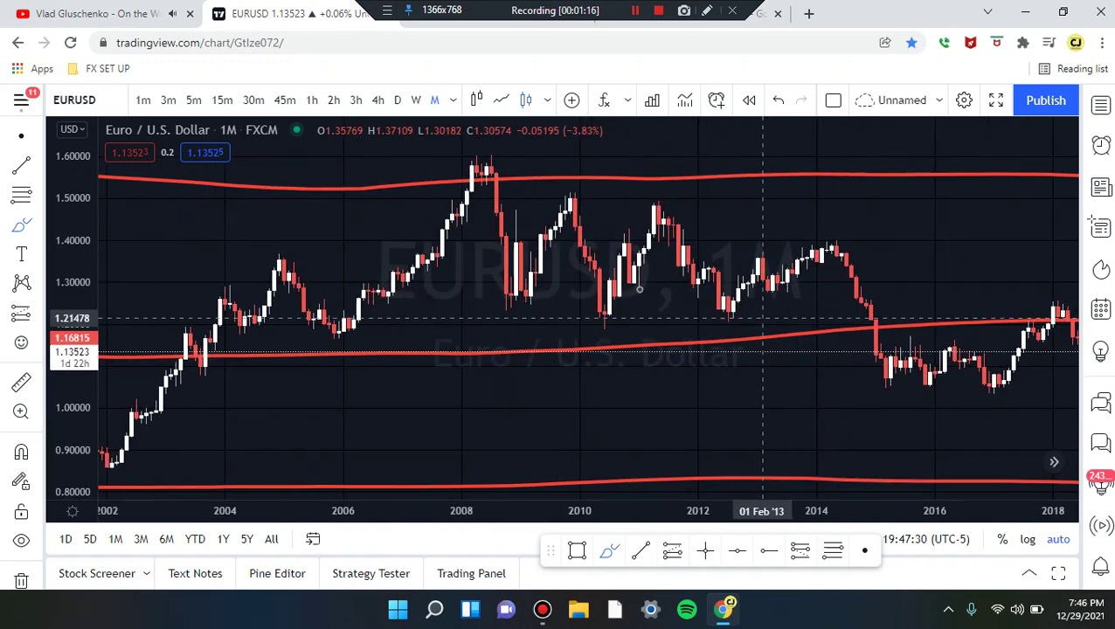
pyautogui.scroll(-3, 513, 333)
pyautogui.scroll(2, 512, 332)
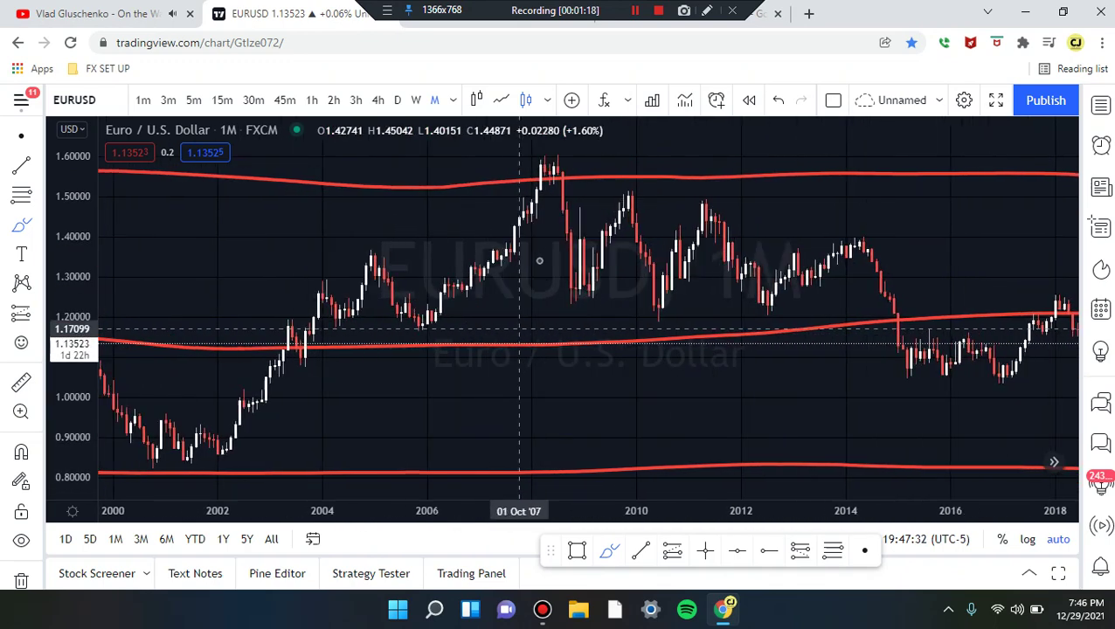
pyautogui.moveTo(518, 253); pyautogui.dragTo(544, 157)
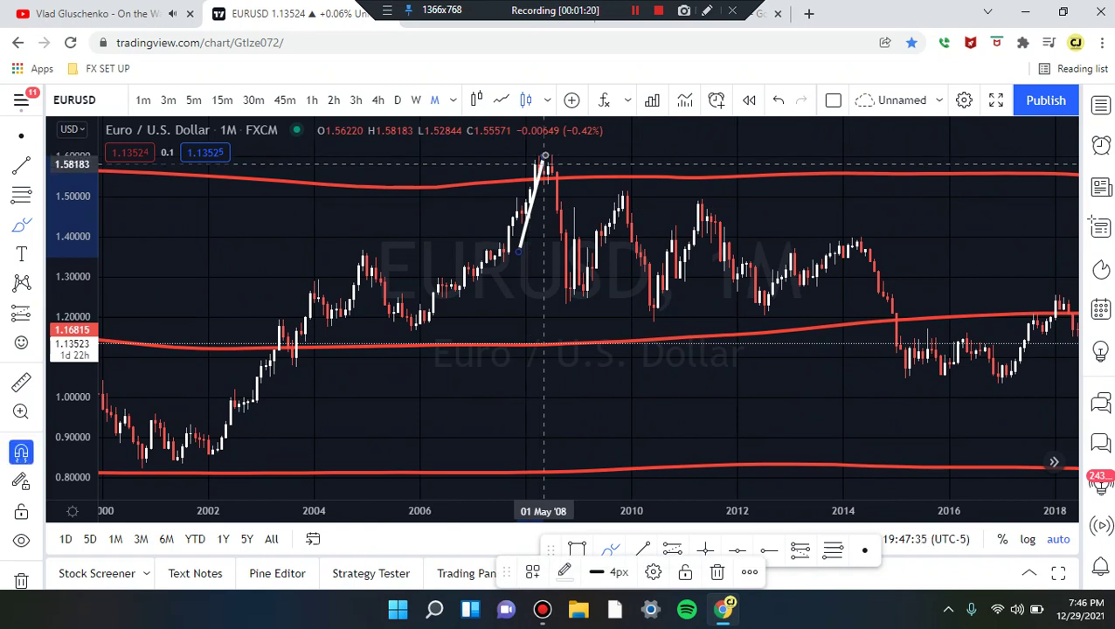
pyautogui.hotkey('ctrl', 'z')
pyautogui.moveTo(521, 211)
pyautogui.mouseDown()
pyautogui.moveTo(529, 172)
pyautogui.moveTo(544, 169)
pyautogui.mouseUp()
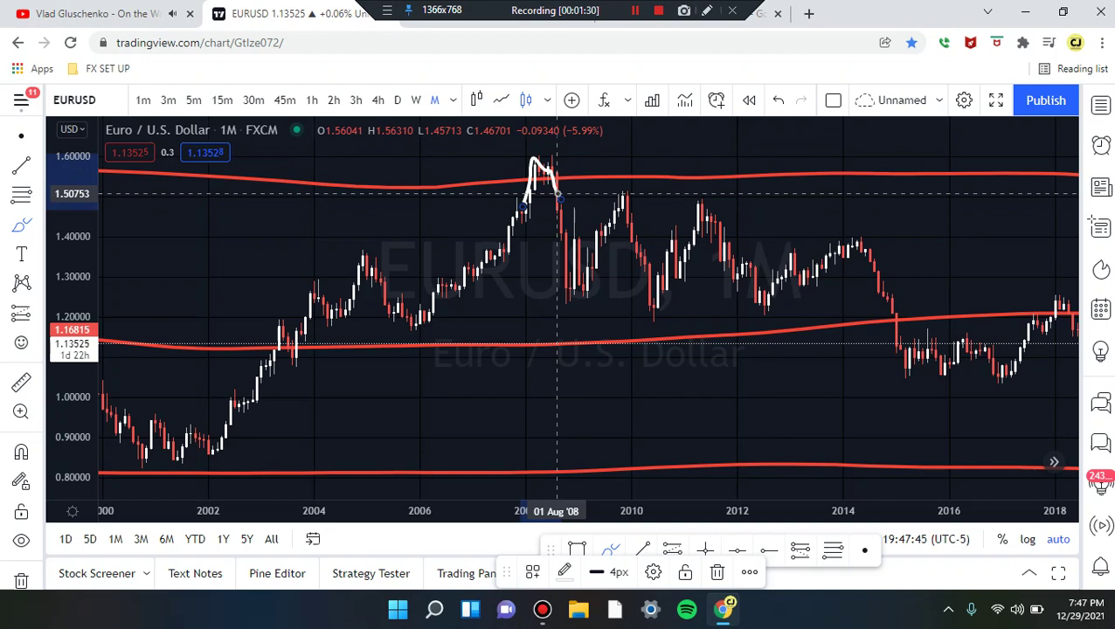
pyautogui.hotkey('ctrl', 'z')
pyautogui.moveTo(534, 168)
pyautogui.mouseDown()
pyautogui.moveTo(574, 196)
pyautogui.moveTo(560, 151)
pyautogui.mouseUp()
pyautogui.hotkey('ctrl', 'z')
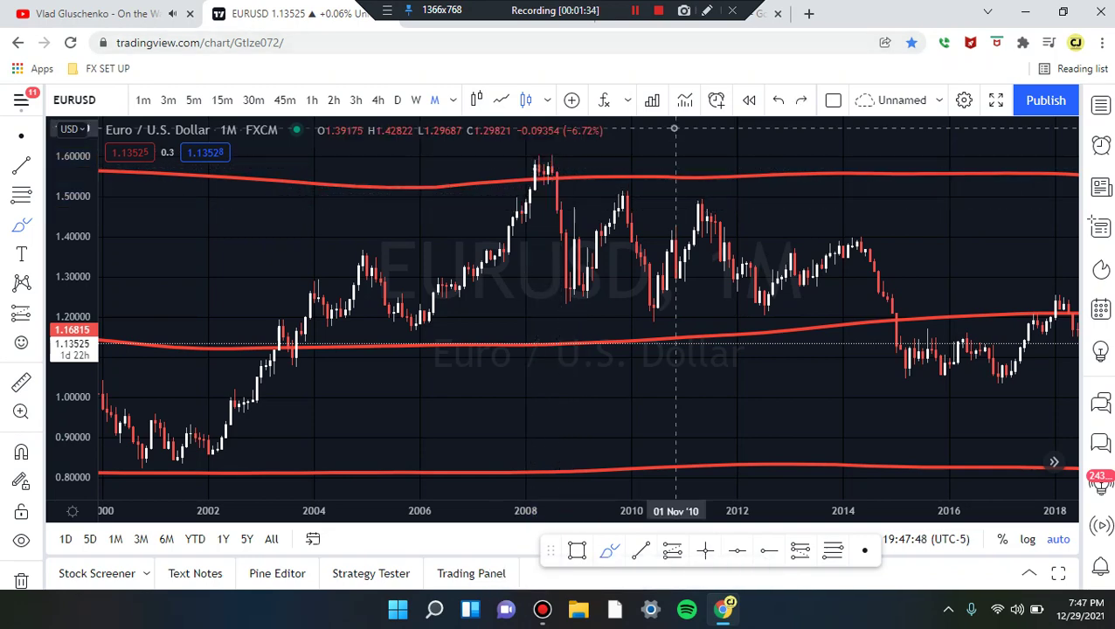
# Brush a wavy white curve over the falling highs from the 2008 peak to 2021, and undo it
pyautogui.scroll(-3, 673, 128)
pyautogui.hscroll(3, 774, 231)
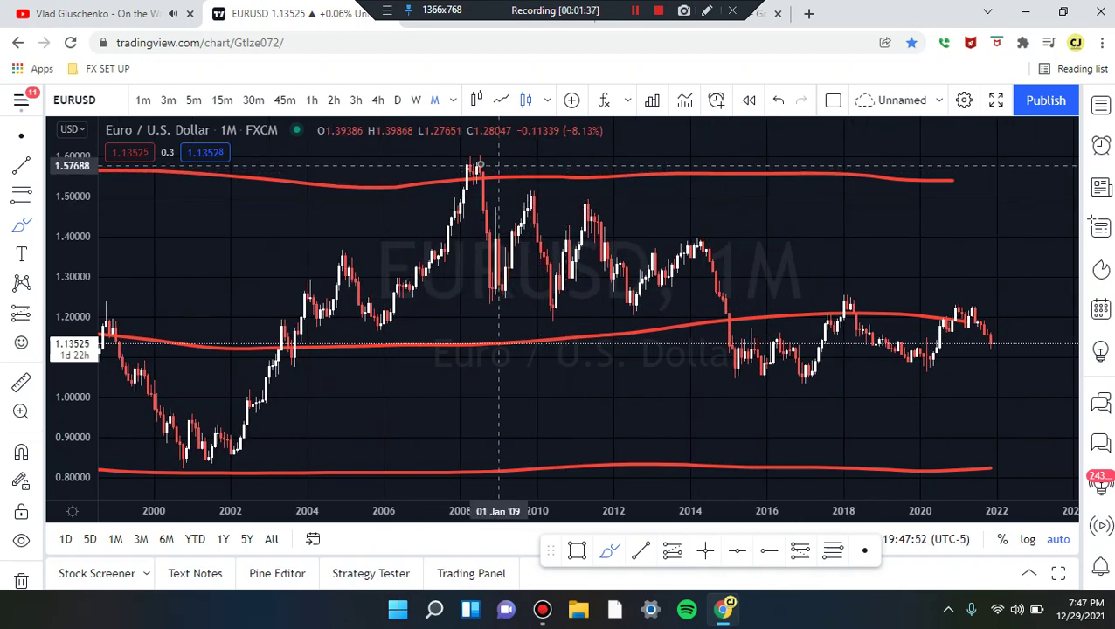
pyautogui.moveTo(474, 163)
pyautogui.mouseDown()
pyautogui.moveTo(528, 175)
pyautogui.moveTo(529, 204)
pyautogui.moveTo(651, 195)
pyautogui.moveTo(685, 233)
pyautogui.moveTo(848, 289)
pyautogui.moveTo(926, 266)
pyautogui.moveTo(974, 307)
pyautogui.mouseUp()
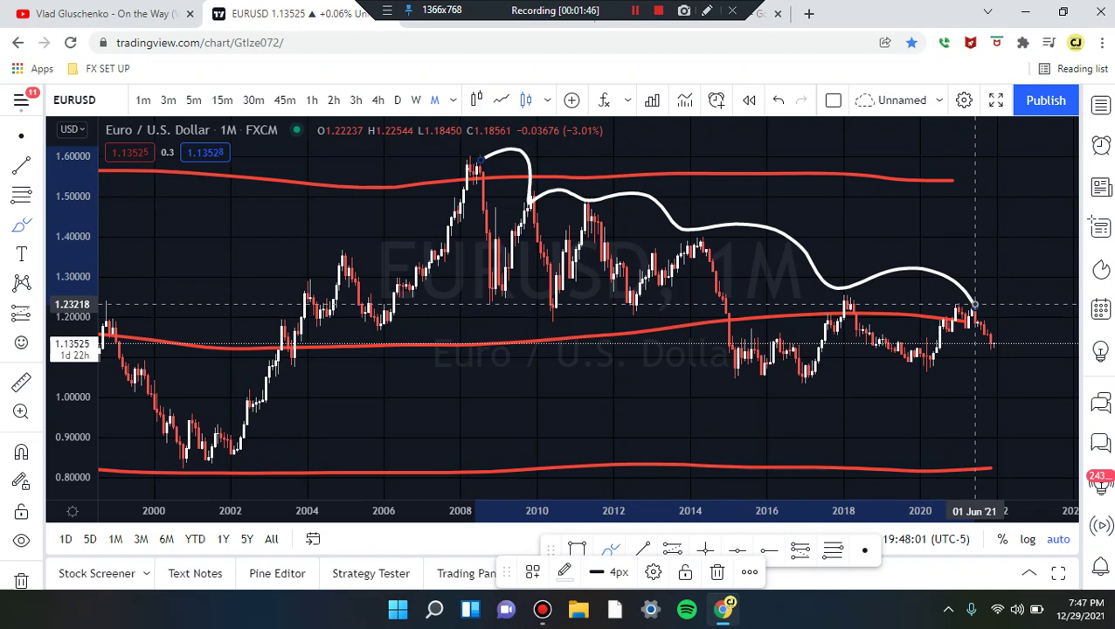
pyautogui.click(482, 286)
pyautogui.press('ctrl')
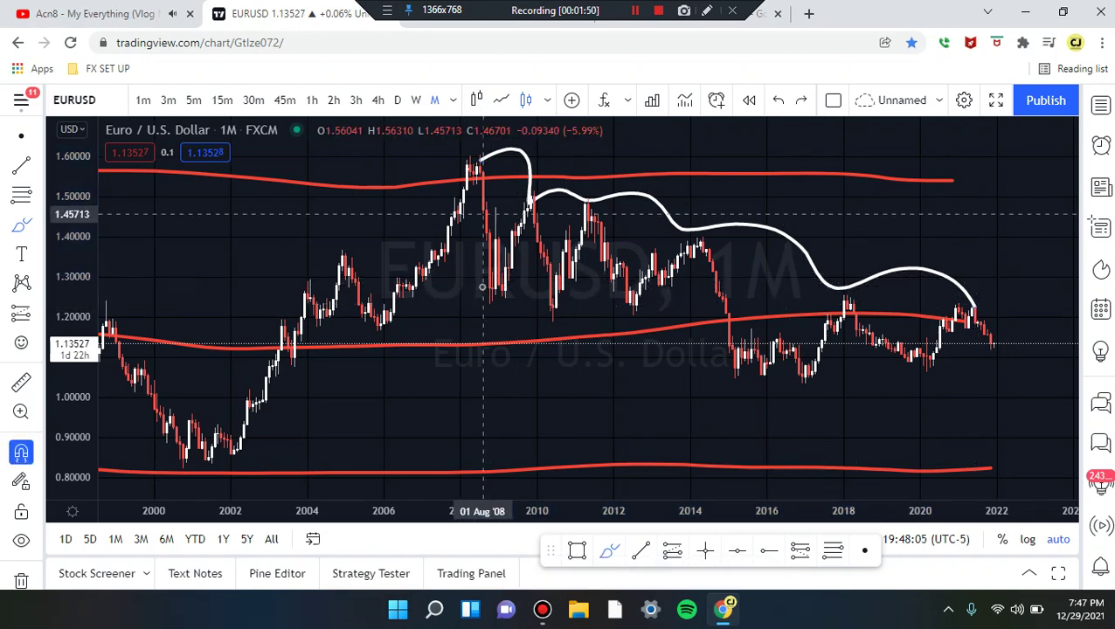
pyautogui.press('ctrl')
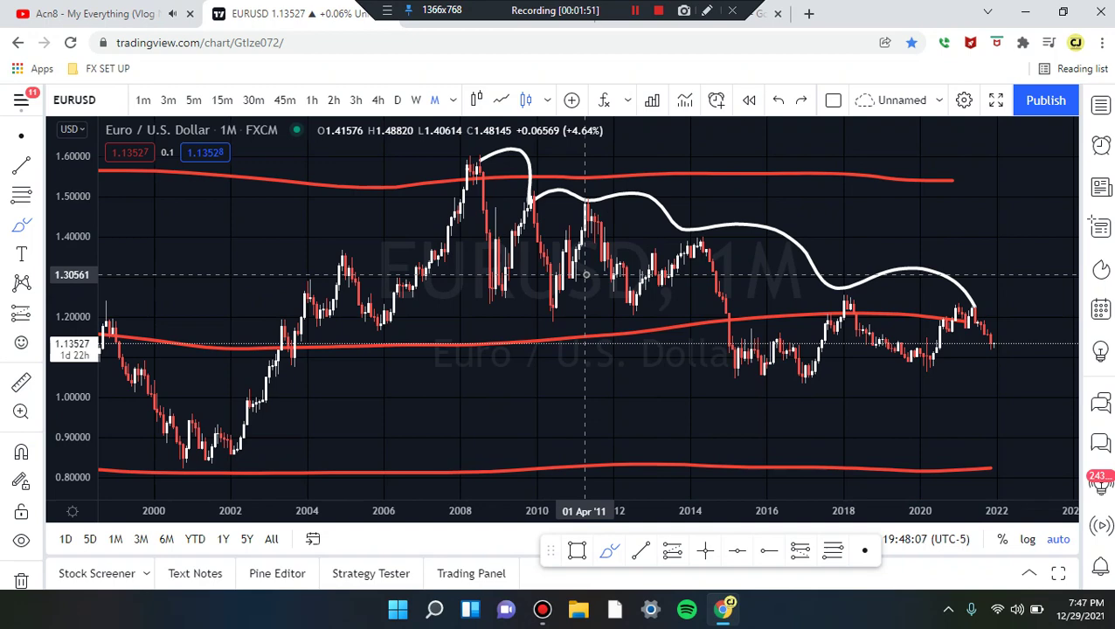
pyautogui.hotkey('ctrl', 'z')
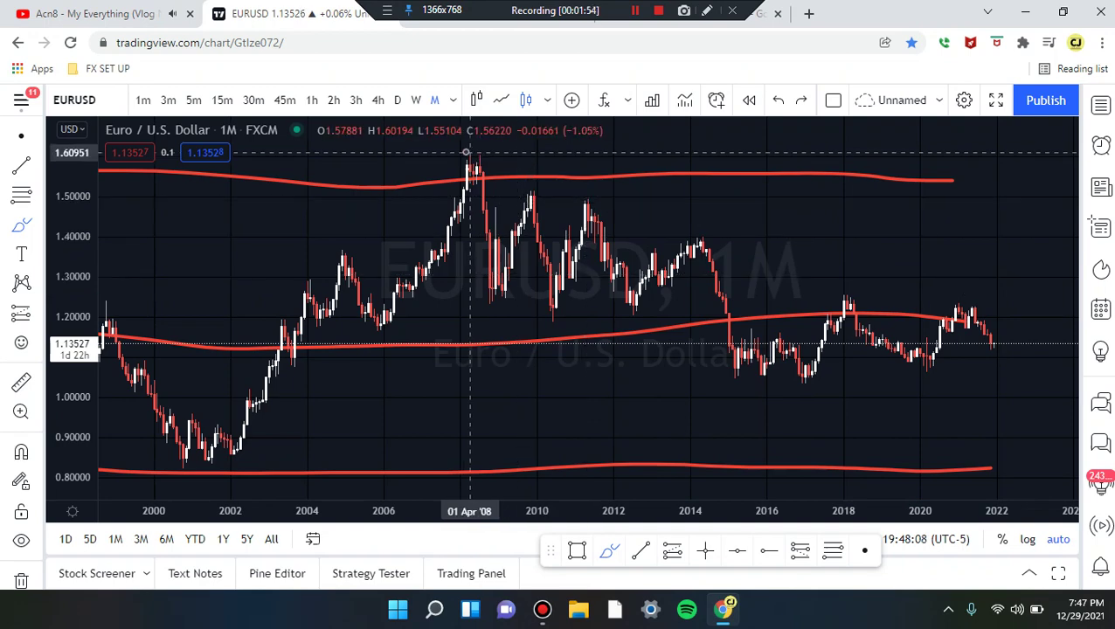
# Outline a white descending triangle from the 2008 peak to about 2015, and trace the price swings from 2006 to 2012 in it
pyautogui.moveTo(468, 156); pyautogui.dragTo(715, 255)
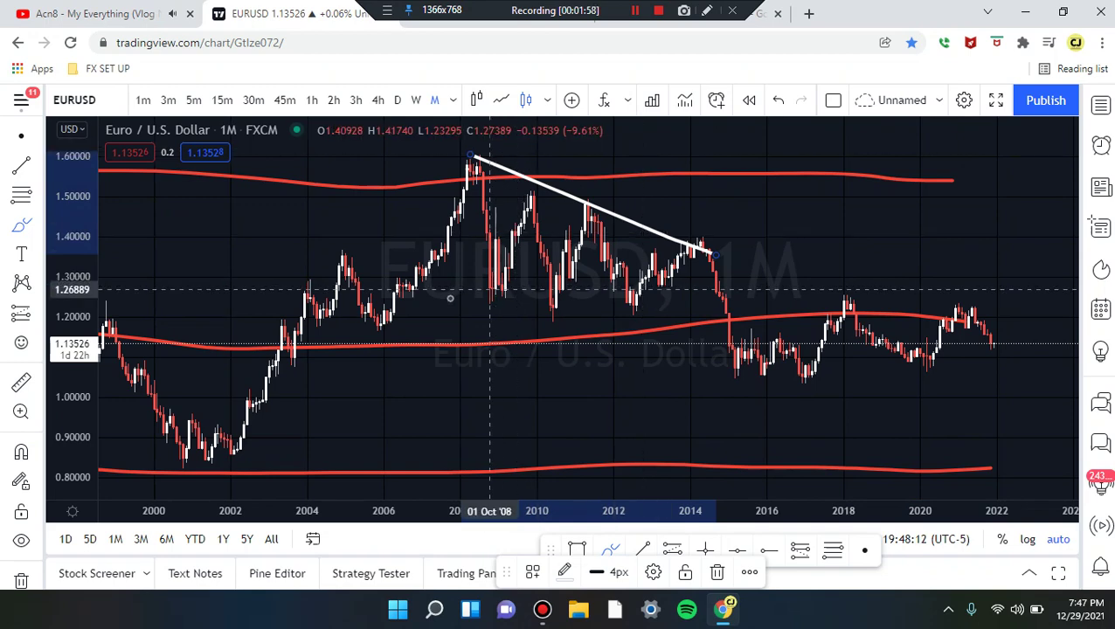
pyautogui.moveTo(424, 302); pyautogui.dragTo(738, 295)
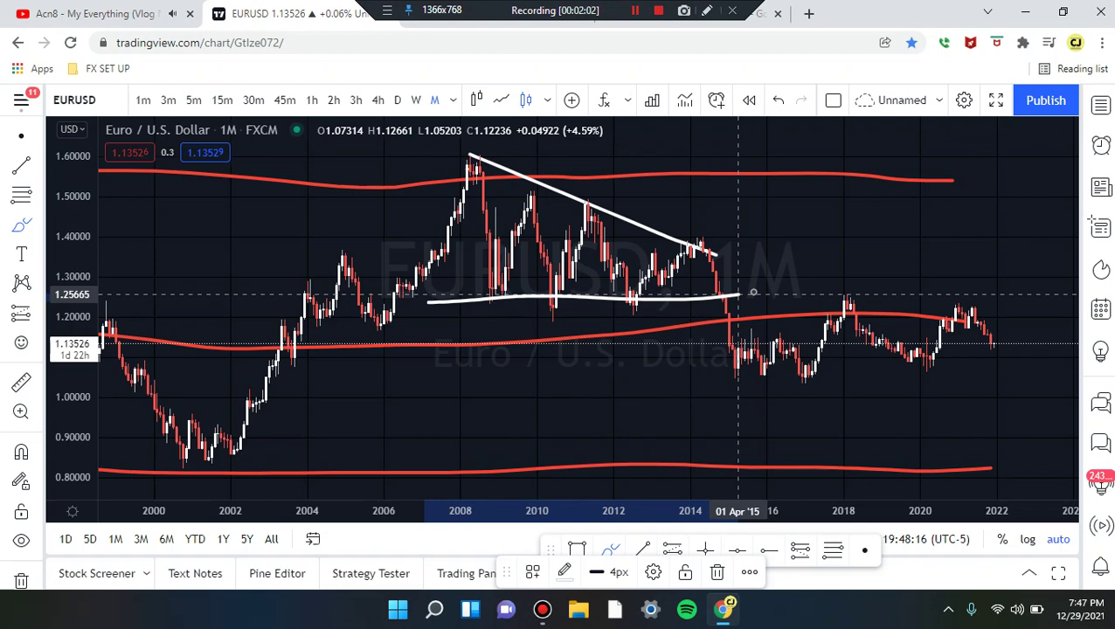
pyautogui.moveTo(711, 254); pyautogui.dragTo(753, 291)
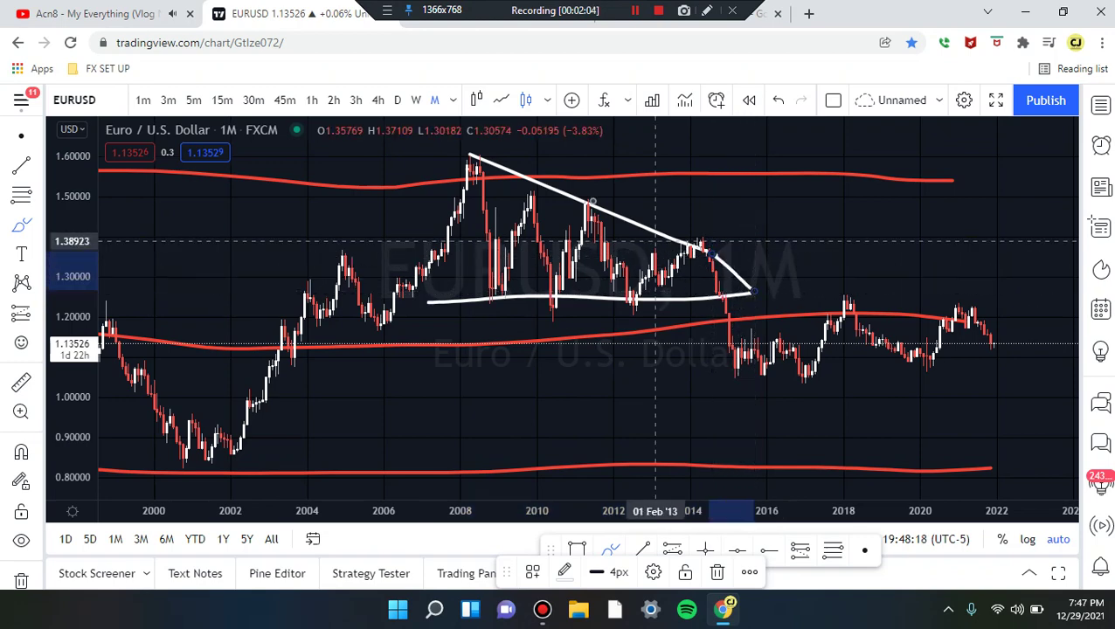
pyautogui.moveTo(389, 316)
pyautogui.mouseDown()
pyautogui.moveTo(473, 154)
pyautogui.moveTo(503, 288)
pyautogui.mouseUp()
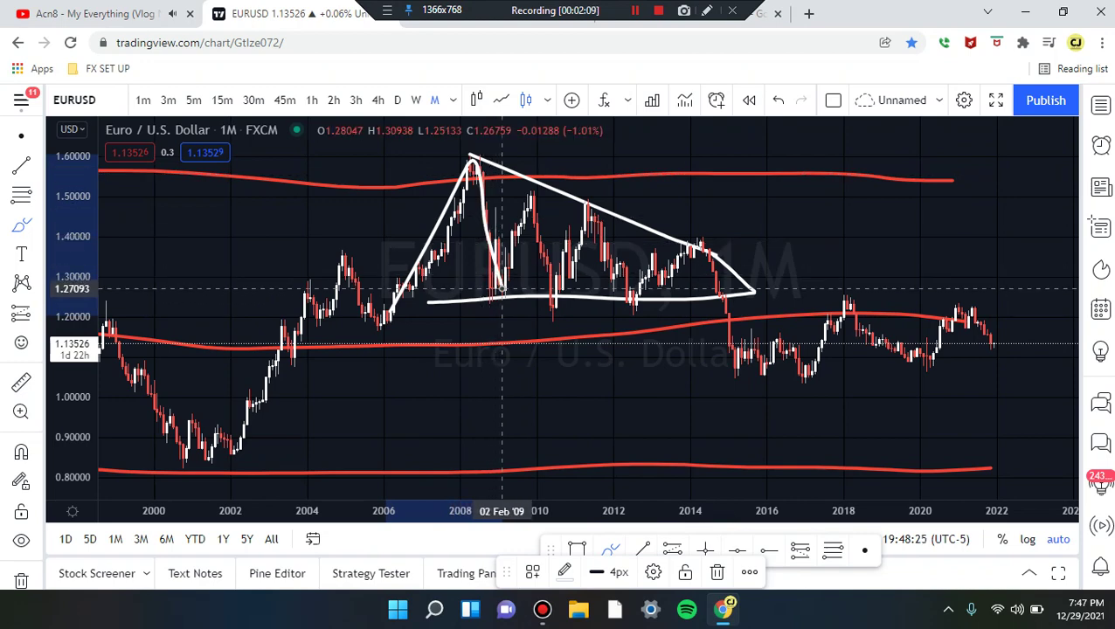
pyautogui.moveTo(505, 302)
pyautogui.mouseDown()
pyautogui.moveTo(526, 212)
pyautogui.moveTo(555, 288)
pyautogui.moveTo(585, 197)
pyautogui.moveTo(641, 286)
pyautogui.mouseUp()
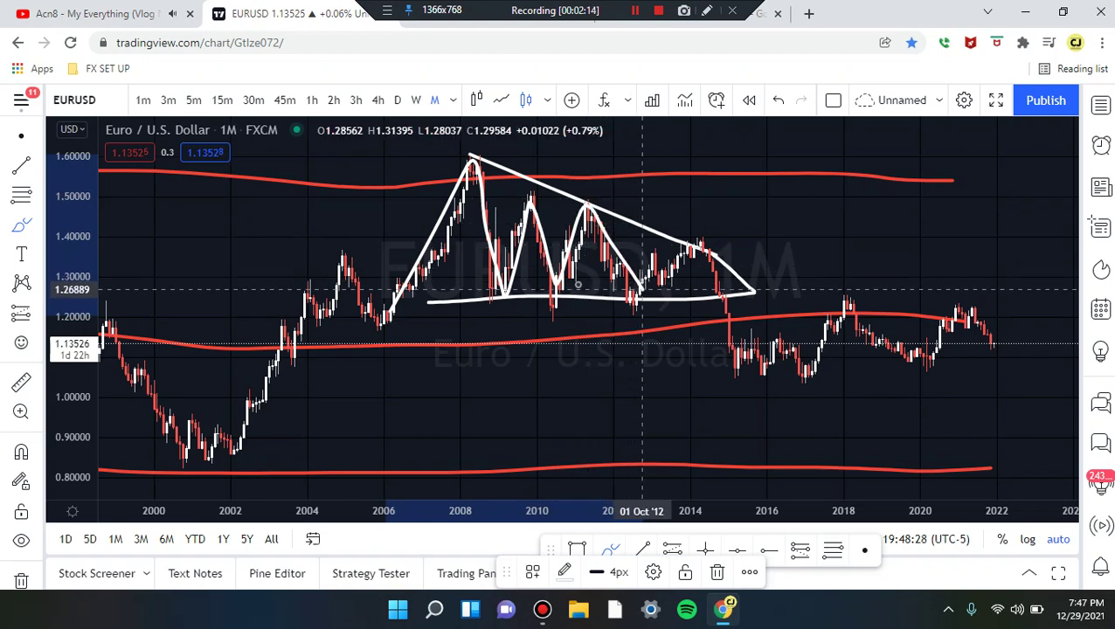
# Try highlighting the triangle's base, its lower highs and the drop below it with brush strokes, and undo all white strokes
pyautogui.moveTo(489, 289); pyautogui.dragTo(655, 293)
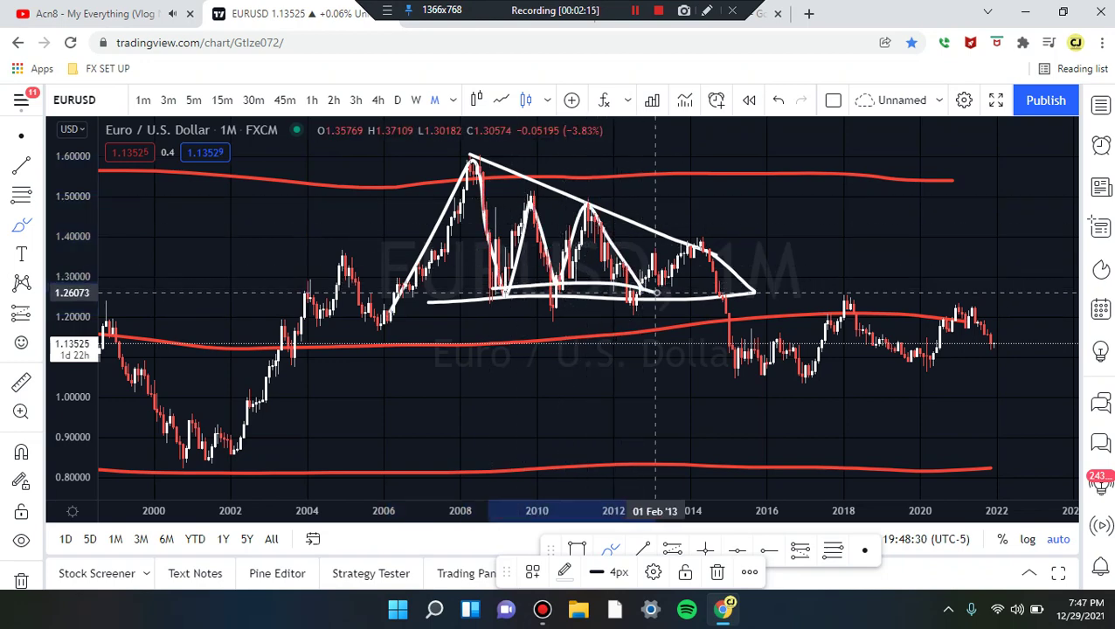
pyautogui.hotkey('ctrl', 'z')
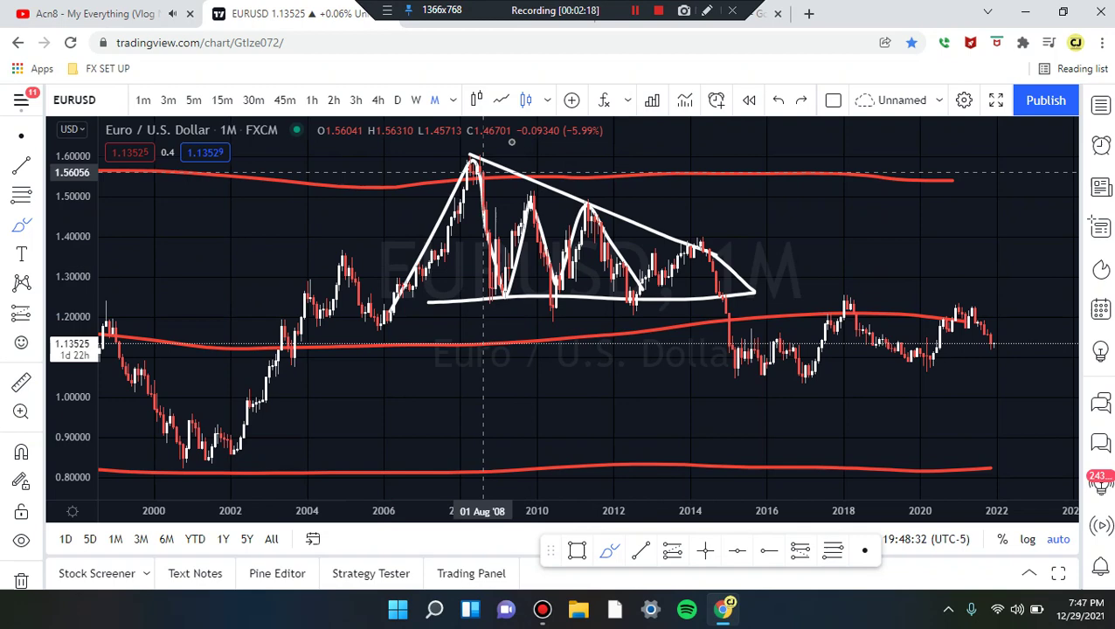
pyautogui.moveTo(473, 152)
pyautogui.mouseDown()
pyautogui.moveTo(594, 206)
pyautogui.moveTo(704, 230)
pyautogui.mouseUp()
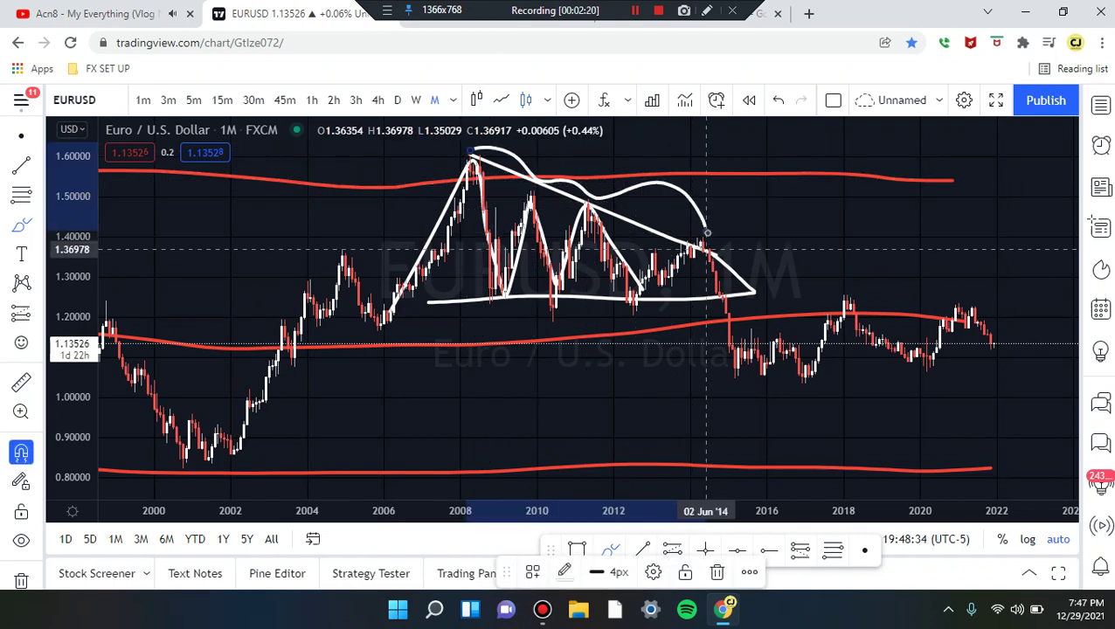
pyautogui.hotkey('ctrl', 'z')
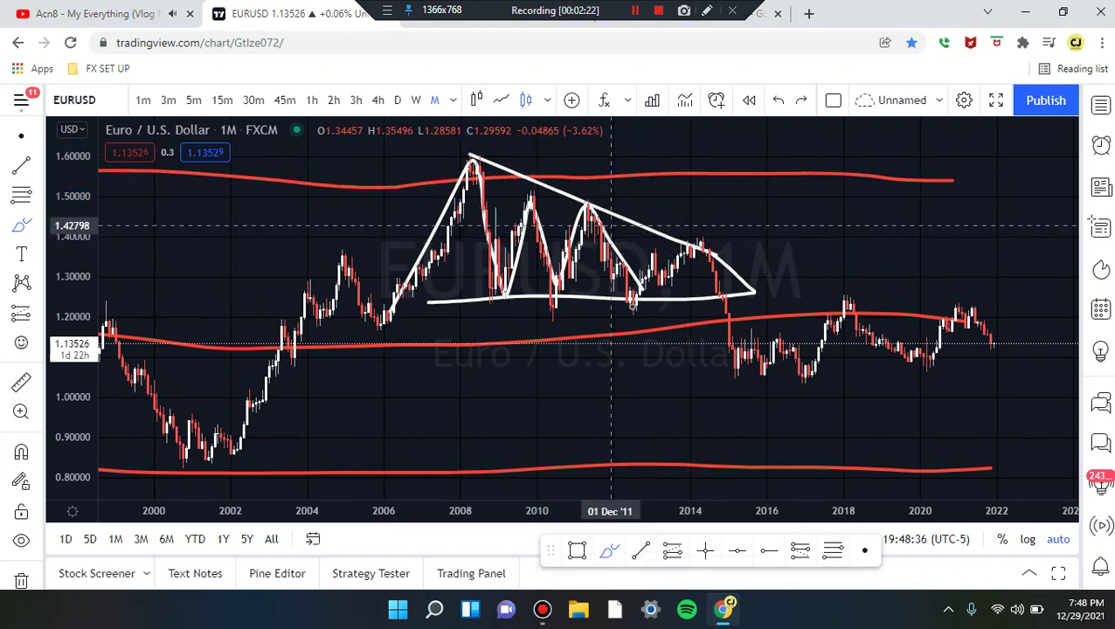
pyautogui.moveTo(629, 306)
pyautogui.mouseDown()
pyautogui.moveTo(671, 249)
pyautogui.moveTo(704, 237)
pyautogui.moveTo(740, 307)
pyautogui.moveTo(743, 371)
pyautogui.mouseUp()
pyautogui.hotkey('ctrl', 'z')
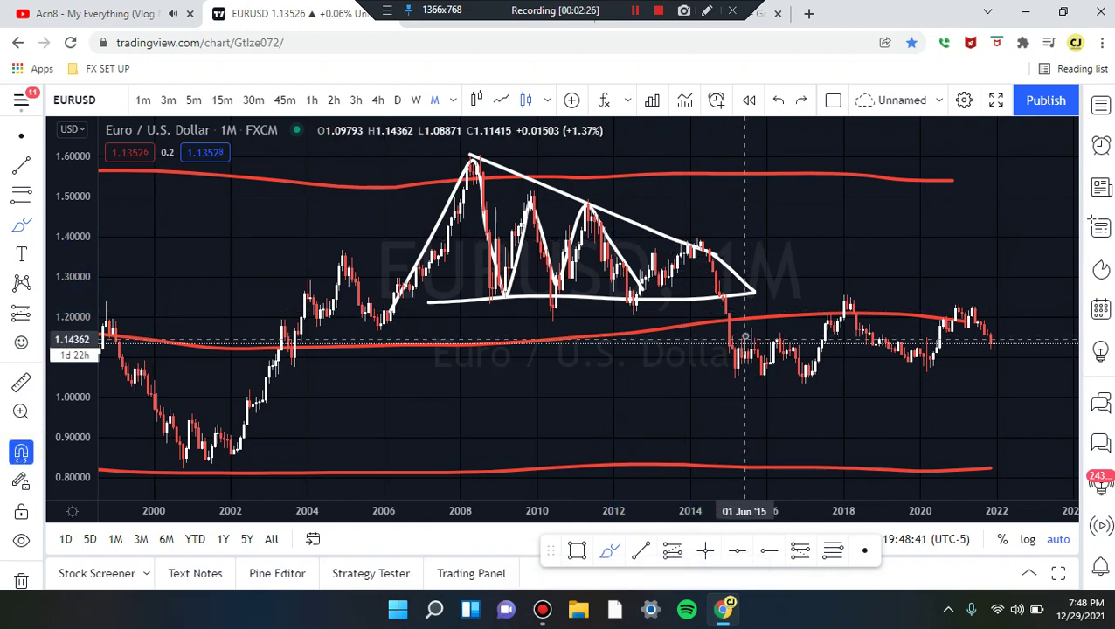
pyautogui.hotkey('ctrl', 'z')
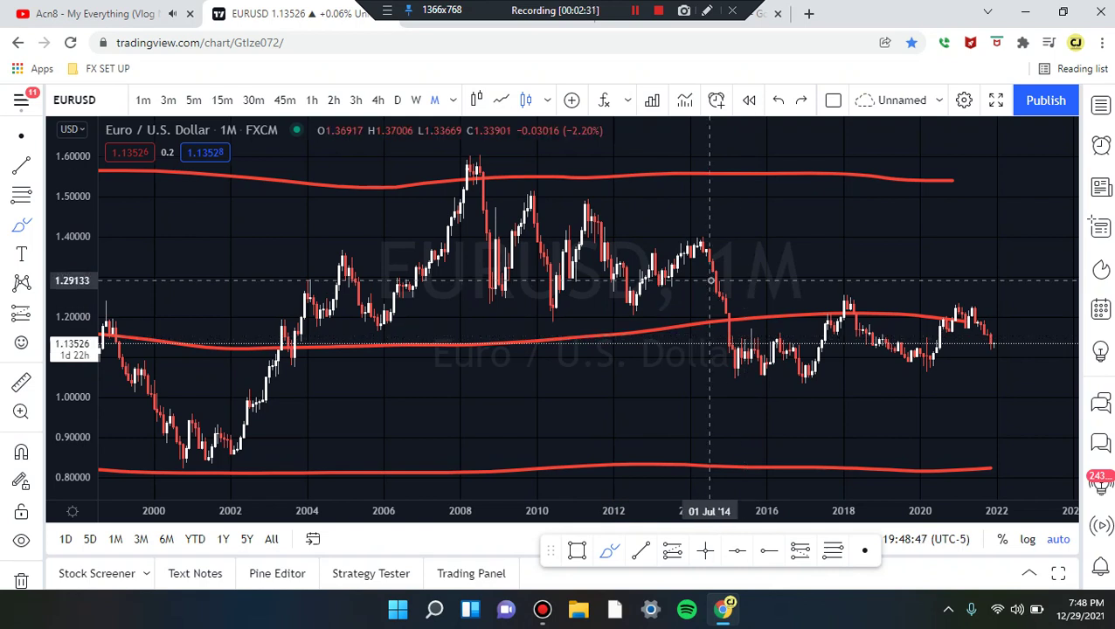
# Try brushing a white stroke down the price drop from the mid-2014 high to 2015, undoing the attempts
pyautogui.moveTo(677, 250)
pyautogui.mouseDown()
pyautogui.moveTo(710, 231)
pyautogui.moveTo(712, 273)
pyautogui.mouseUp()
pyautogui.hotkey('ctrl', 'z')
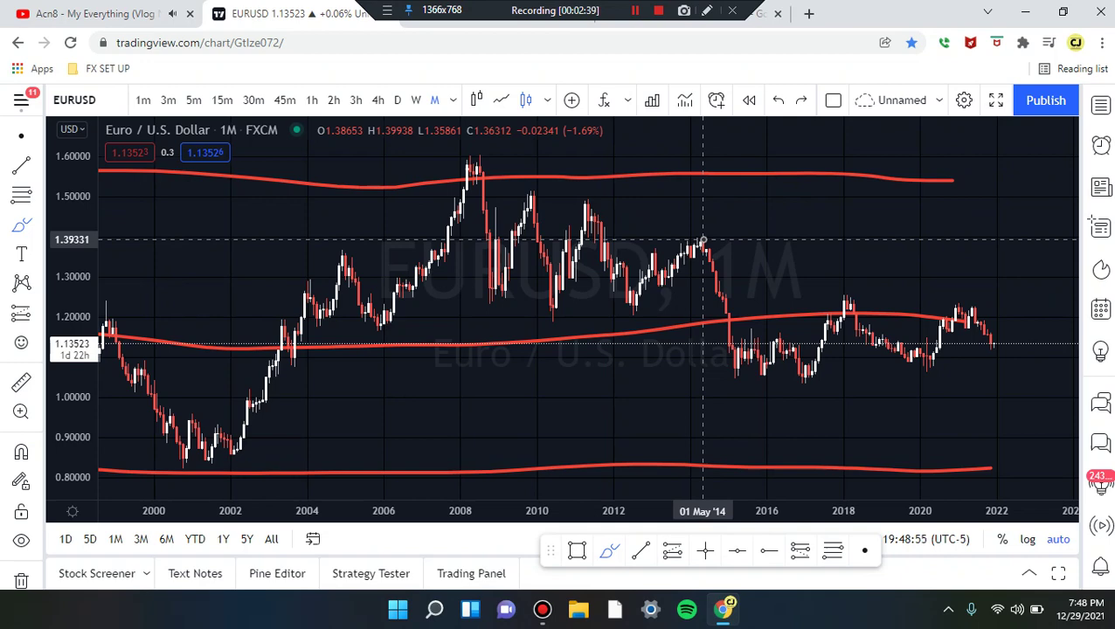
pyautogui.moveTo(703, 239)
pyautogui.mouseDown()
pyautogui.moveTo(689, 278)
pyautogui.moveTo(716, 244)
pyautogui.moveTo(704, 247)
pyautogui.moveTo(742, 380)
pyautogui.mouseUp()
pyautogui.hotkey('ctrl', 'z')
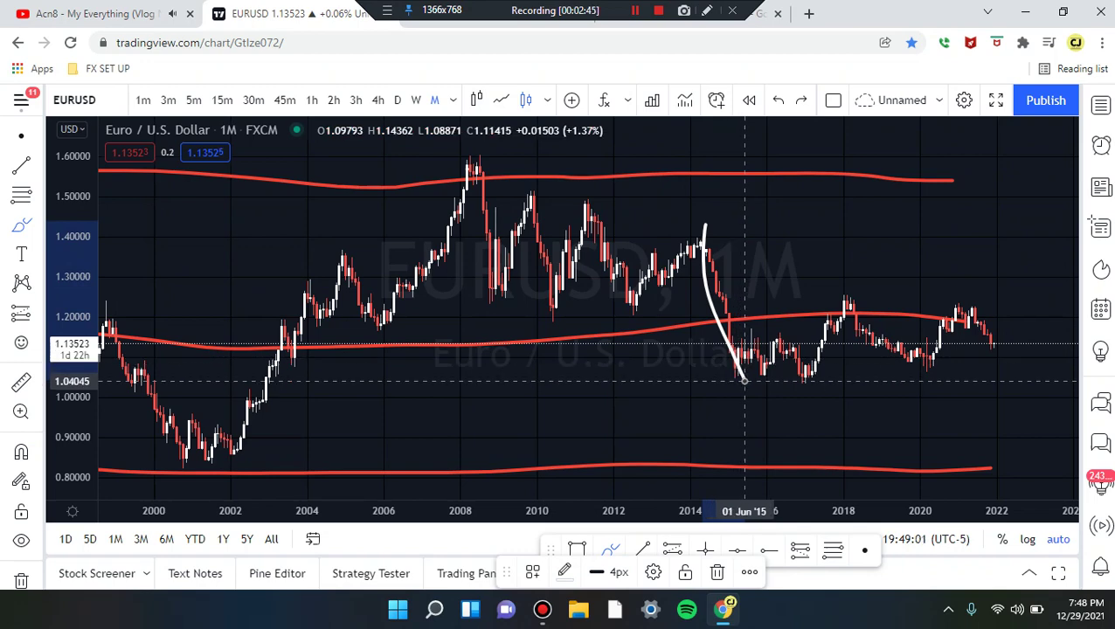
# Trace the price swings from the 2015 low to 2021 in white, circle the 2021 highs with a falling stroke, and undo the strokes
pyautogui.moveTo(745, 380)
pyautogui.mouseDown()
pyautogui.moveTo(791, 360)
pyautogui.moveTo(849, 299)
pyautogui.moveTo(933, 372)
pyautogui.moveTo(952, 319)
pyautogui.moveTo(948, 291)
pyautogui.moveTo(996, 310)
pyautogui.moveTo(945, 301)
pyautogui.moveTo(1019, 345)
pyautogui.mouseUp()
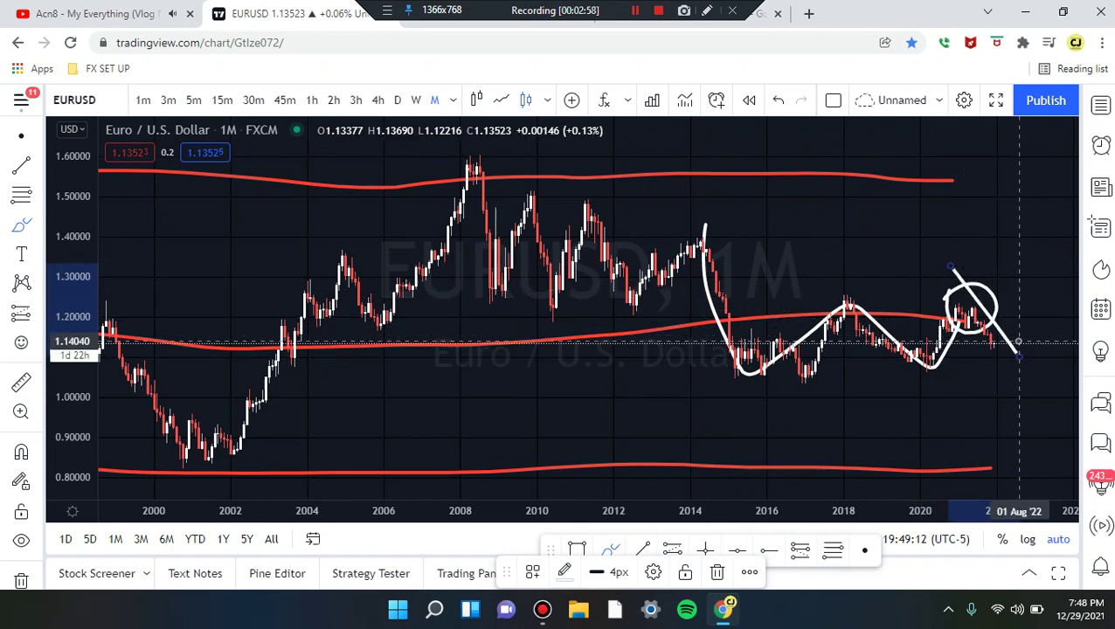
pyautogui.hotkey('ctrl', 'z')
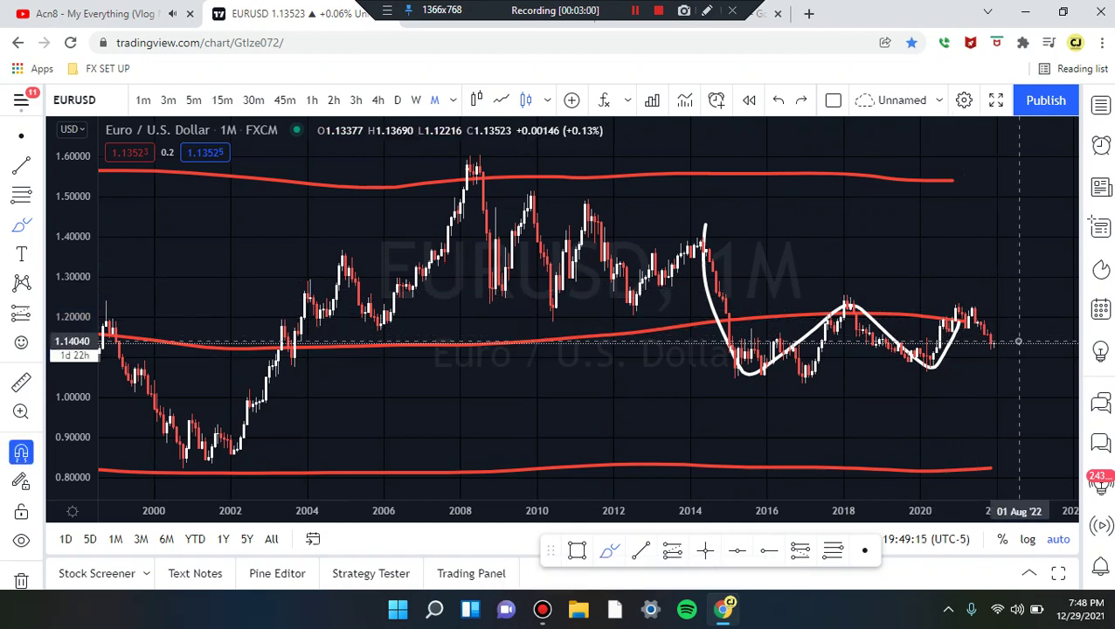
pyautogui.hotkey('ctrl', 'z')
pyautogui.hotkey('ctrl', 'z')
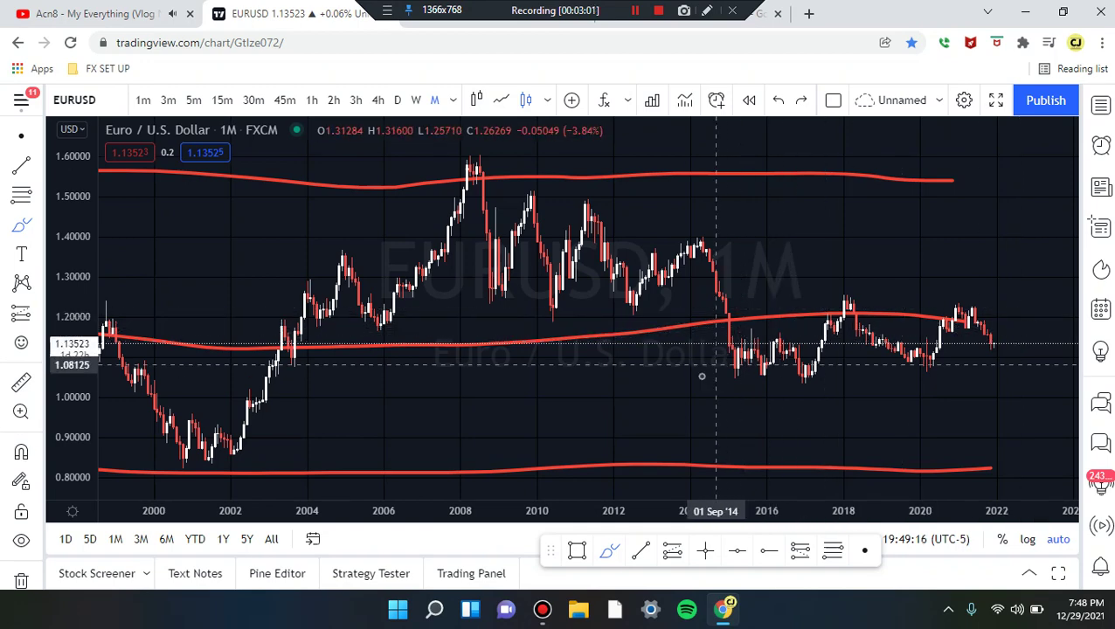
# Brush white curves along the lows and the highs of the 2015 to 2021 price range to bound it
pyautogui.moveTo(714, 374); pyautogui.dragTo(1006, 377)
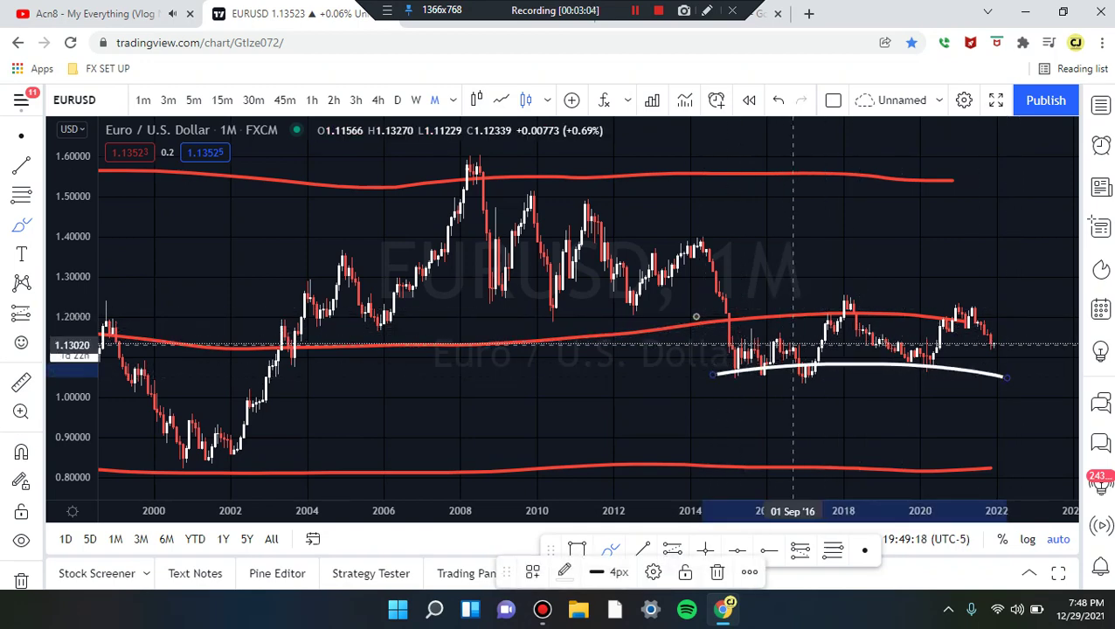
pyautogui.moveTo(699, 315); pyautogui.dragTo(998, 314)
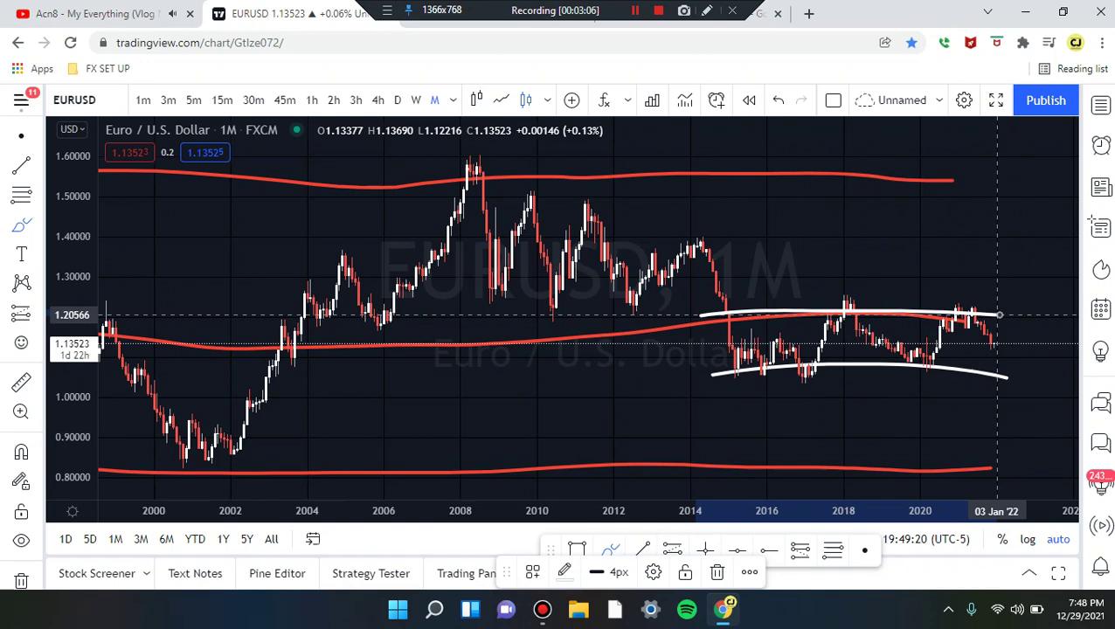
pyautogui.scroll(3, 969, 346)
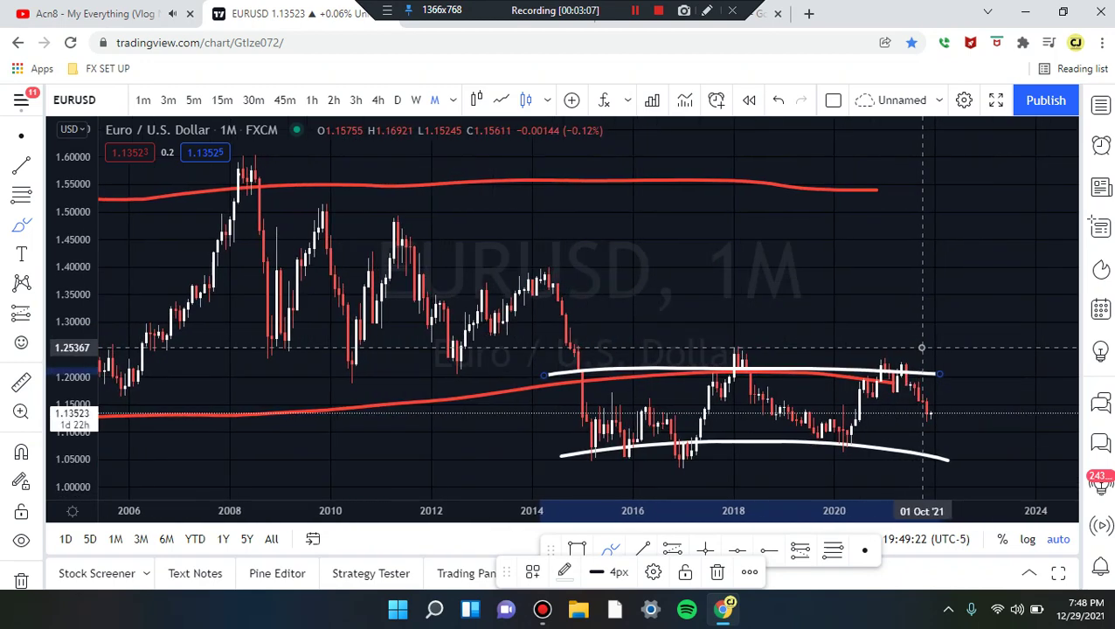
pyautogui.scroll(3, 921, 348)
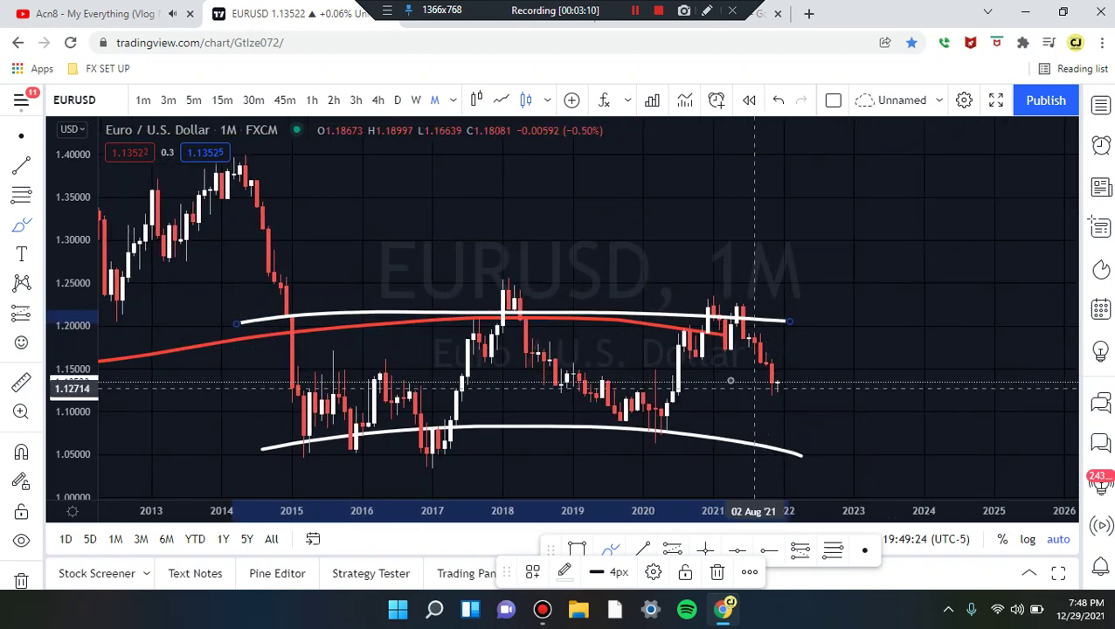
# Brush a short white level at the latest late-2021 candles, about 1.14, and undo the extra mark above it
pyautogui.moveTo(730, 381); pyautogui.dragTo(824, 376)
pyautogui.moveTo(755, 364)
pyautogui.mouseDown()
pyautogui.moveTo(759, 385)
pyautogui.moveTo(823, 379)
pyautogui.moveTo(760, 376)
pyautogui.mouseUp()
pyautogui.hotkey('ctrl', 'z')
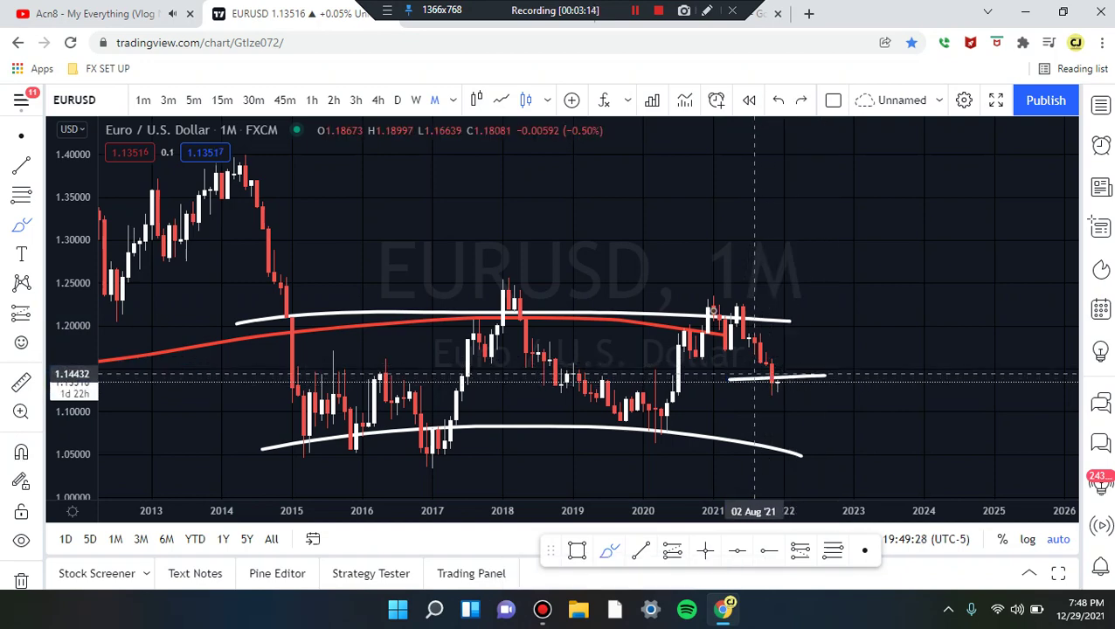
pyautogui.press('Escape')
pyautogui.moveTo(684, 366); pyautogui.dragTo(708, 286)
pyautogui.click(610, 550)
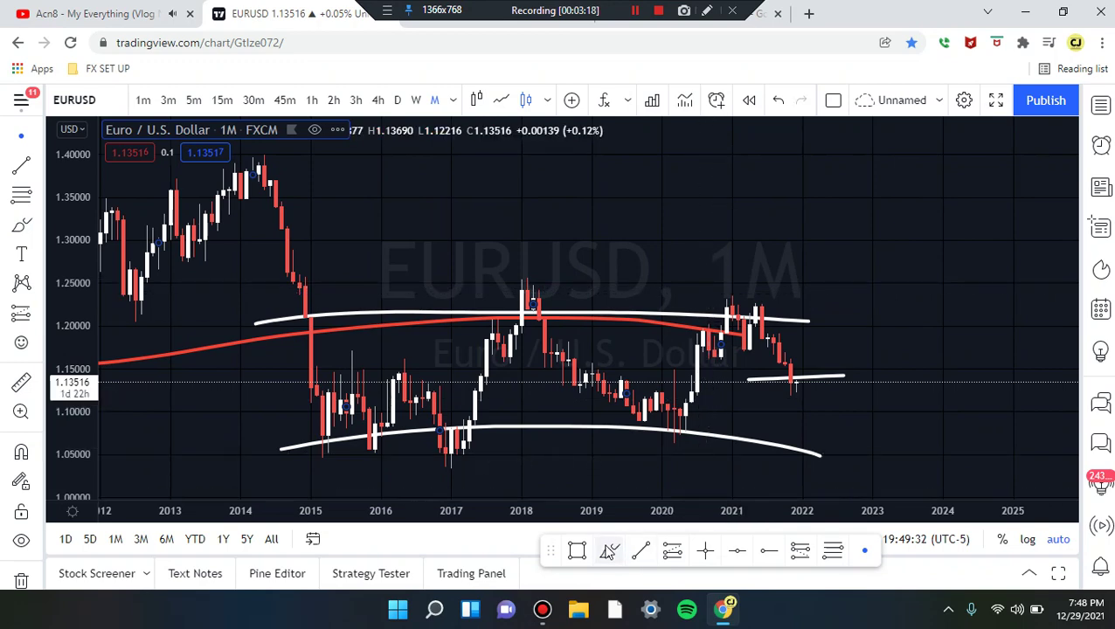
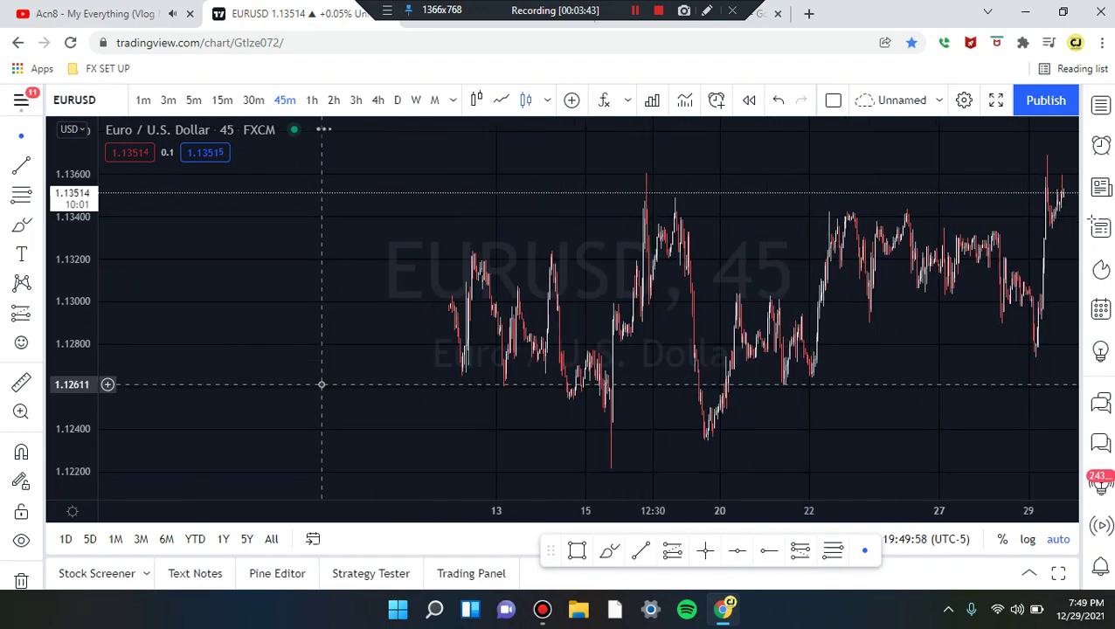
# Brush three white key levels across the October to December 2021 prices on the 45-minute chart, near 1.165, 1.125 and 1.143
pyautogui.scroll(-5, 322, 384)
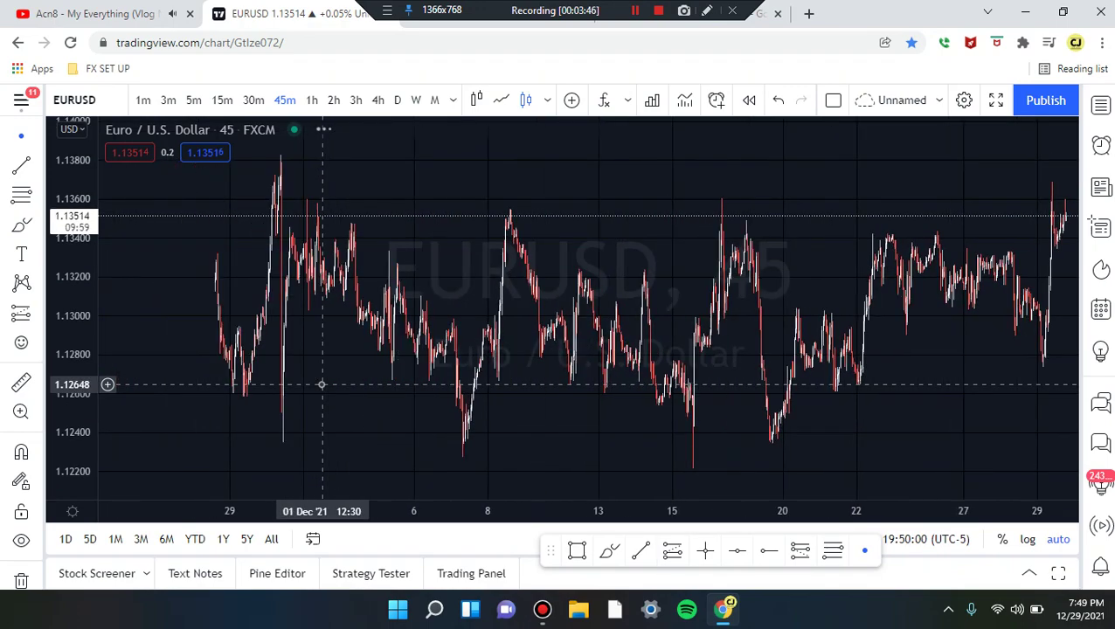
pyautogui.scroll(-5, 322, 384)
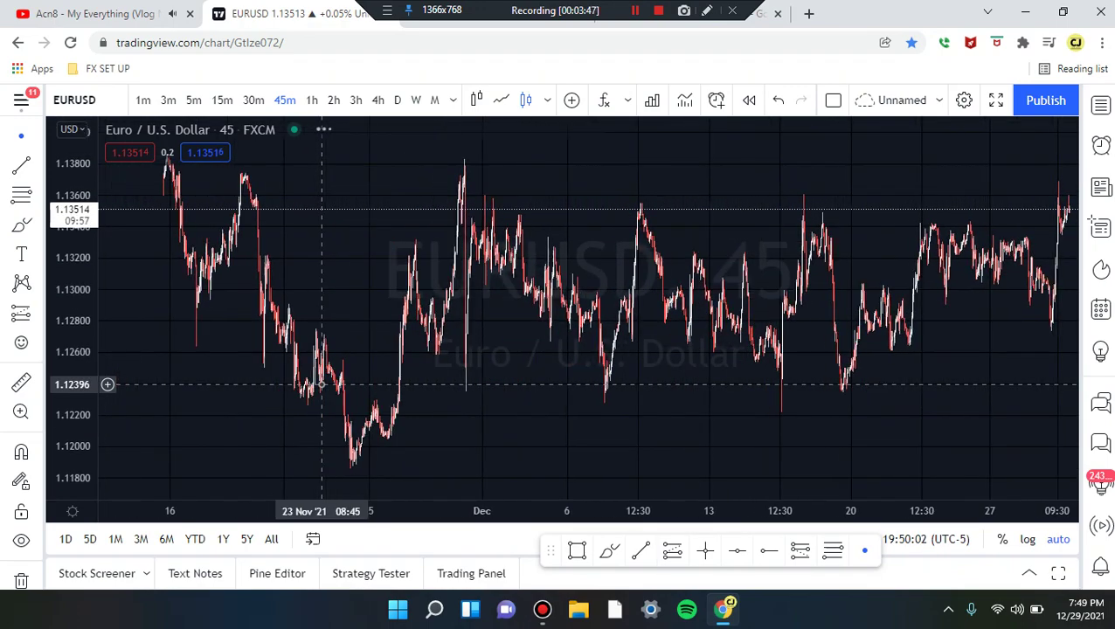
pyautogui.scroll(-3, 321, 385)
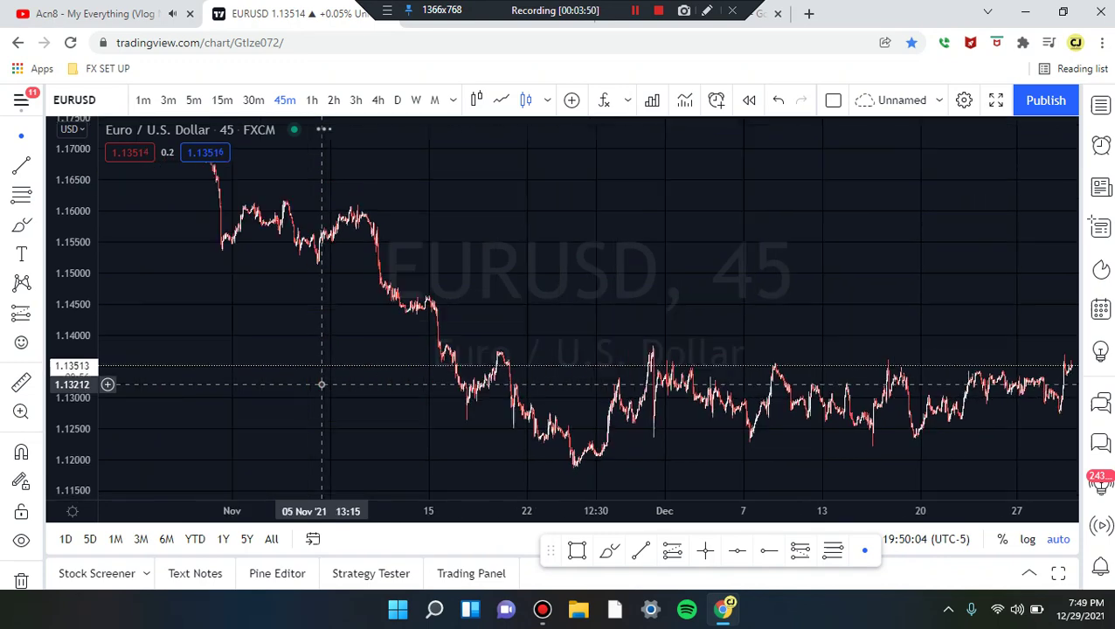
pyautogui.scroll(-5, 322, 384)
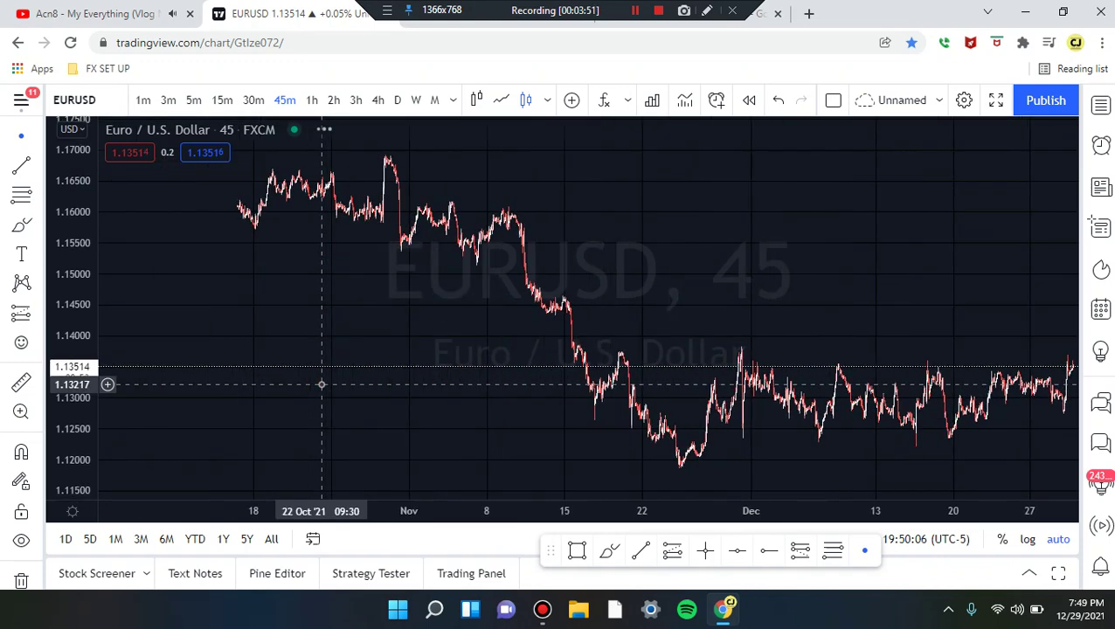
pyautogui.hscroll(3, 644, 394)
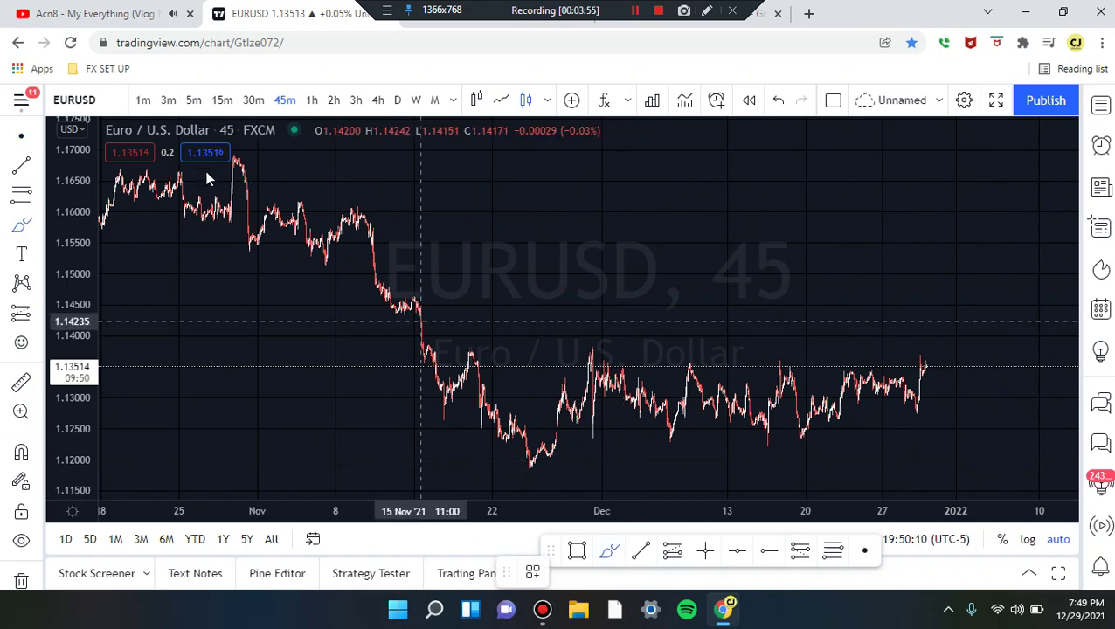
pyautogui.hscroll(-5, 222, 261)
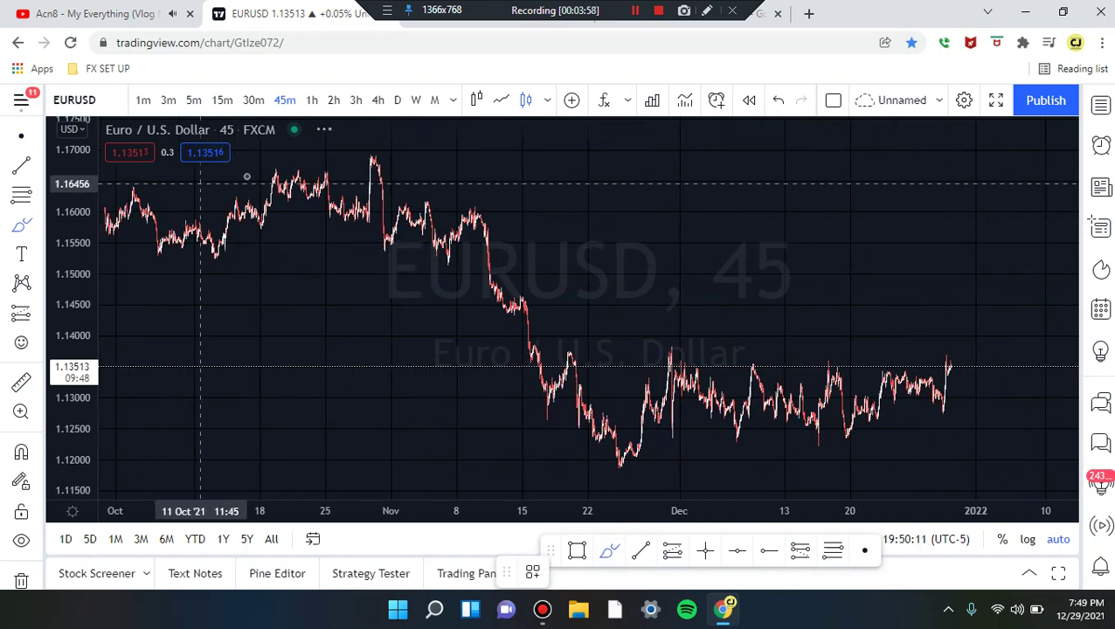
pyautogui.moveTo(210, 183)
pyautogui.mouseDown()
pyautogui.moveTo(550, 170)
pyautogui.moveTo(786, 137)
pyautogui.moveTo(945, 135)
pyautogui.mouseUp()
pyautogui.moveTo(314, 464)
pyautogui.mouseDown()
pyautogui.moveTo(460, 443)
pyautogui.moveTo(1068, 415)
pyautogui.mouseUp()
pyautogui.moveTo(223, 320)
pyautogui.mouseDown()
pyautogui.moveTo(721, 318)
pyautogui.moveTo(937, 303)
pyautogui.mouseUp()
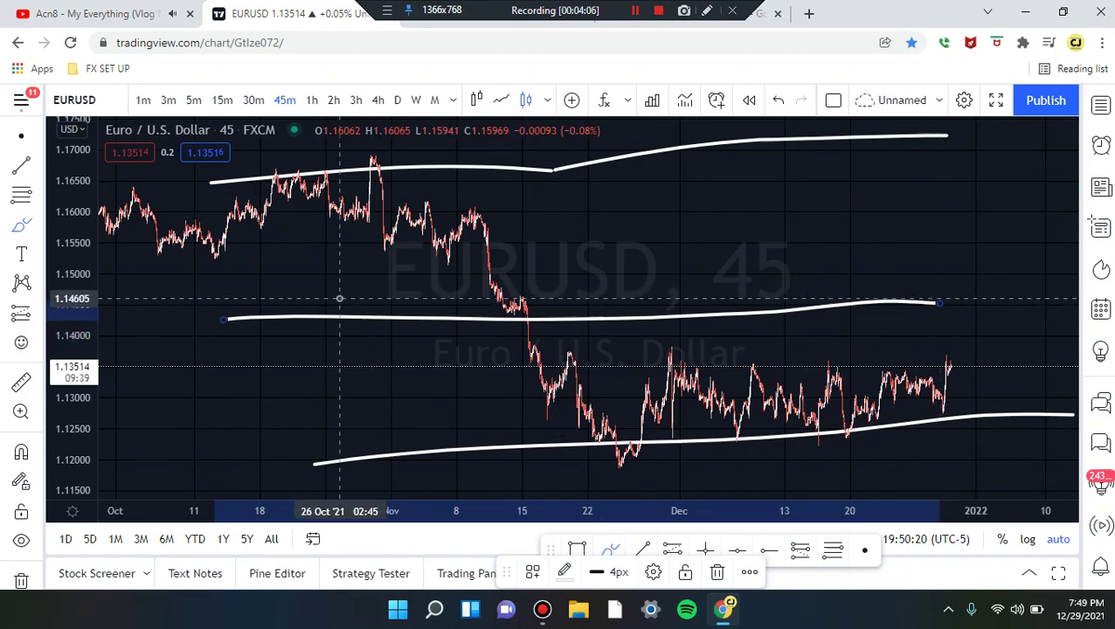
# Try tracing the repeated tops at the upper level from 18 to 29 October and circling them in white, and undo the strokes
pyautogui.hscroll(-10, 263, 251)
pyautogui.hscroll(-10, 263, 252)
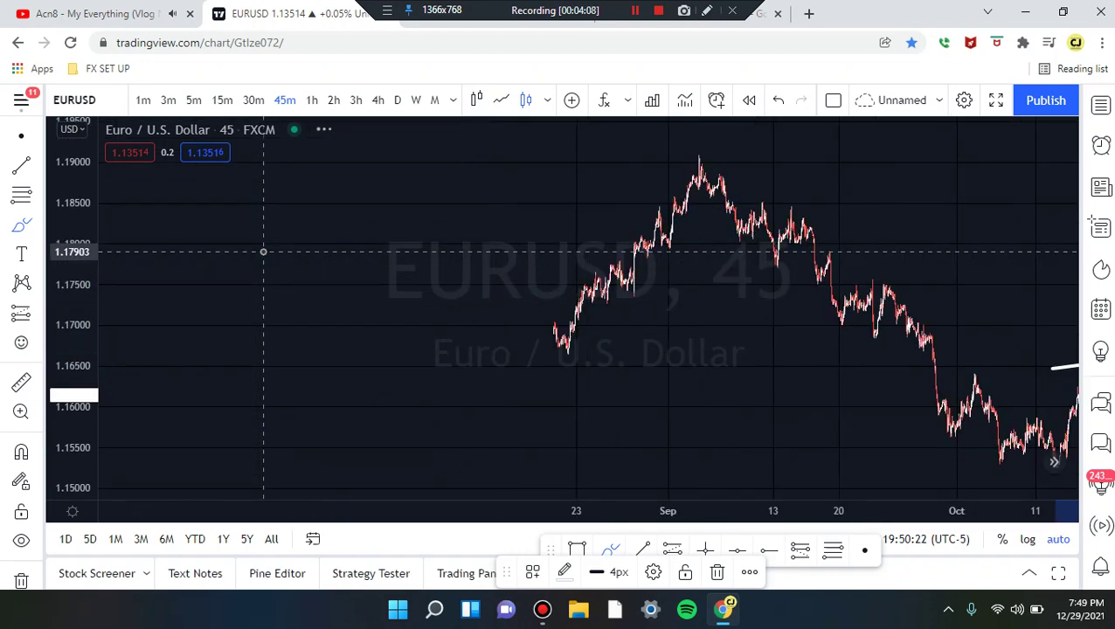
pyautogui.hscroll(15, 723, 403)
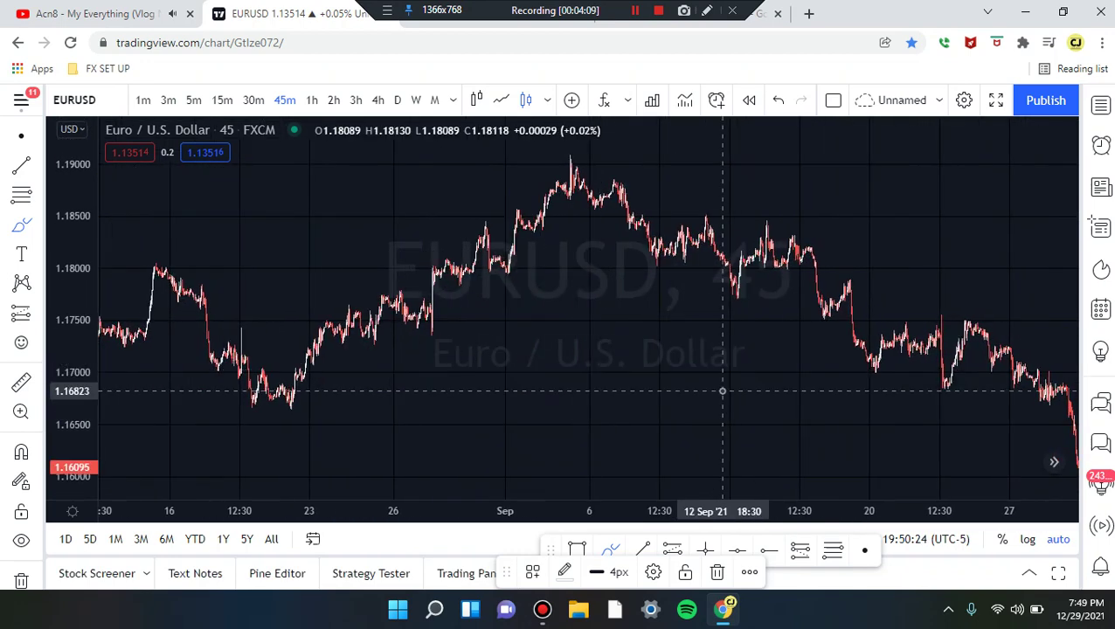
pyautogui.hscroll(10, 657, 391)
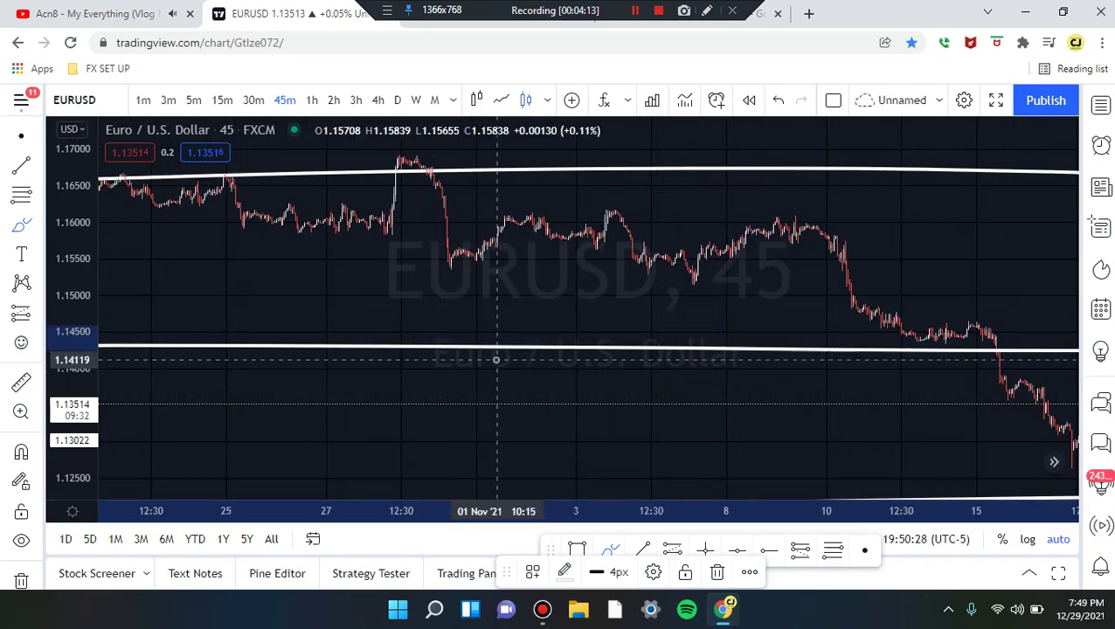
pyautogui.hscroll(-10, 495, 359)
pyautogui.scroll(-5, 495, 359)
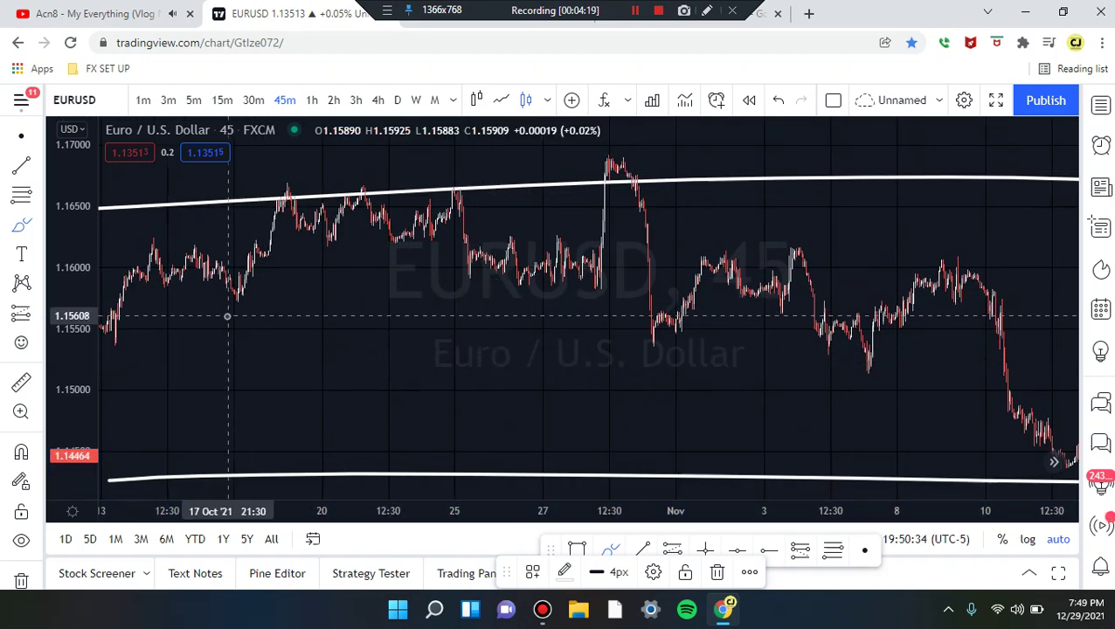
pyautogui.moveTo(227, 316)
pyautogui.mouseDown()
pyautogui.moveTo(269, 214)
pyautogui.moveTo(293, 188)
pyautogui.moveTo(381, 181)
pyautogui.moveTo(416, 246)
pyautogui.moveTo(447, 192)
pyautogui.moveTo(466, 186)
pyautogui.moveTo(620, 297)
pyautogui.moveTo(635, 135)
pyautogui.mouseUp()
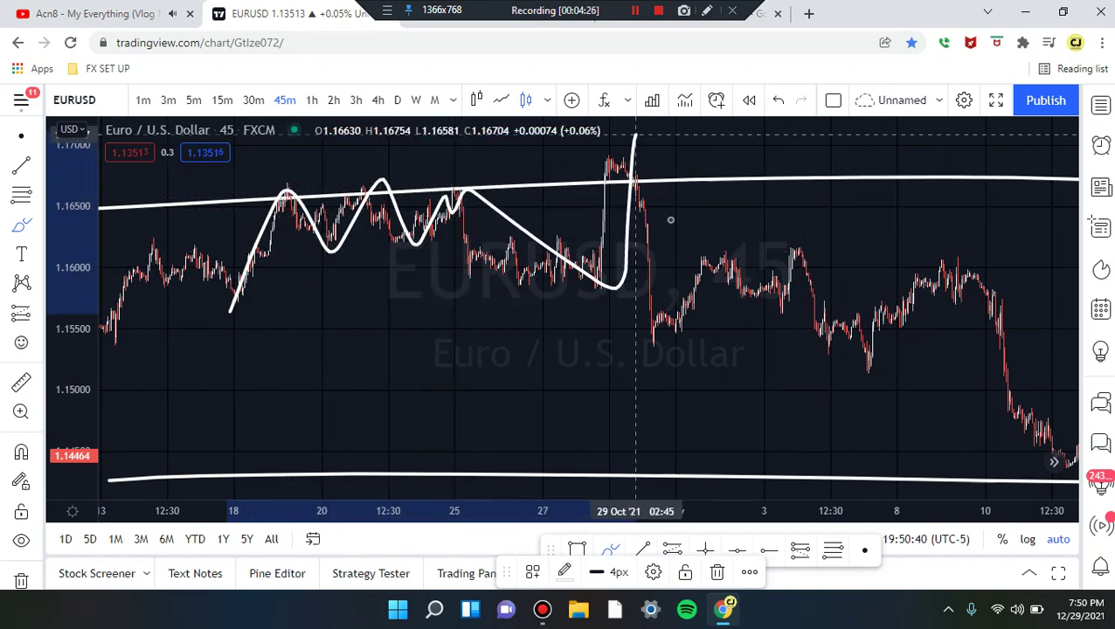
pyautogui.moveTo(670, 219); pyautogui.dragTo(672, 225)
pyautogui.moveTo(322, 184)
pyautogui.mouseDown()
pyautogui.moveTo(552, 206)
pyautogui.moveTo(361, 191)
pyautogui.mouseUp()
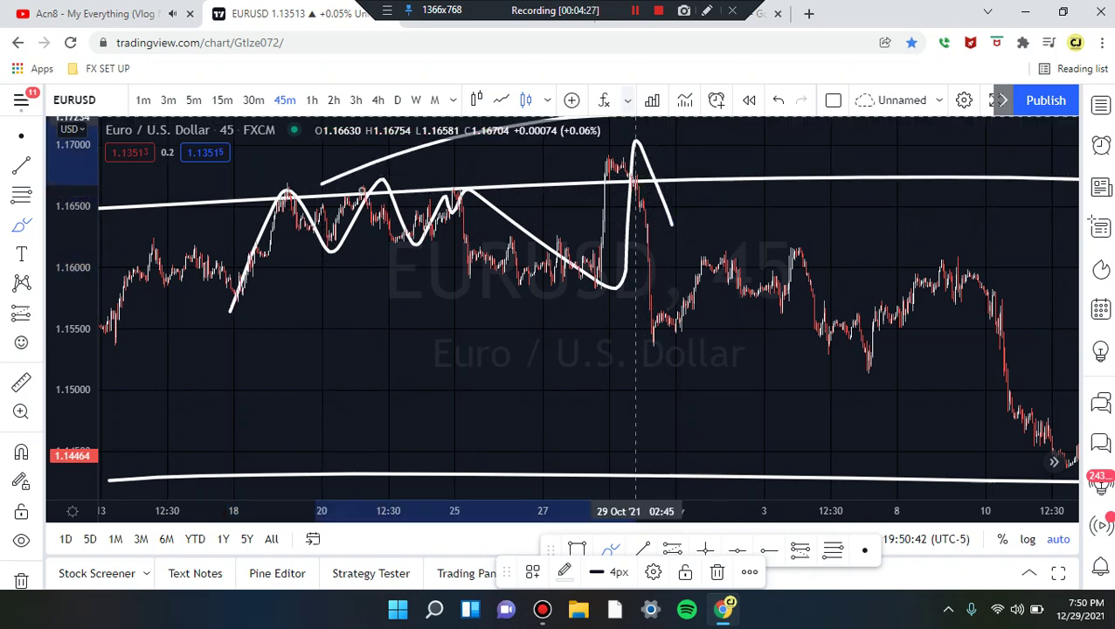
pyautogui.hotkey('ctrl', 'z')
pyautogui.hotkey('ctrl', 'z')
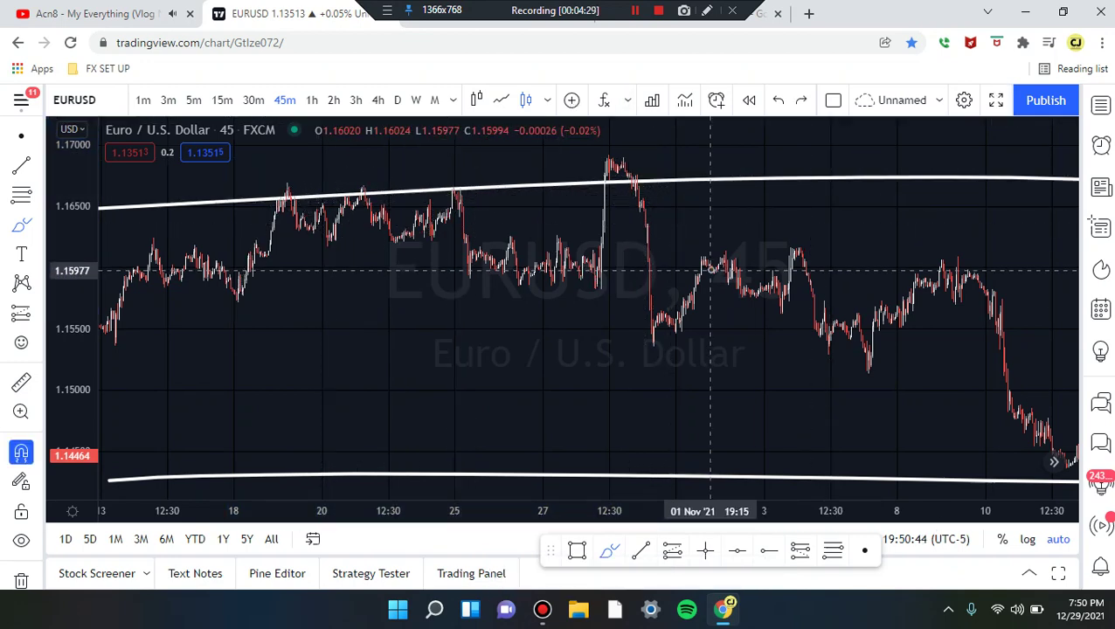
# Circle the late-October tops, brush a line over the early-November highs, trace the swings beneath it, and remove these strokes
pyautogui.moveTo(267, 212)
pyautogui.mouseDown()
pyautogui.moveTo(603, 156)
pyautogui.moveTo(392, 227)
pyautogui.moveTo(312, 207)
pyautogui.mouseUp()
pyautogui.moveTo(648, 255)
pyautogui.mouseDown()
pyautogui.moveTo(762, 244)
pyautogui.moveTo(1032, 249)
pyautogui.mouseUp()
pyautogui.moveTo(843, 238); pyautogui.dragTo(1032, 250)
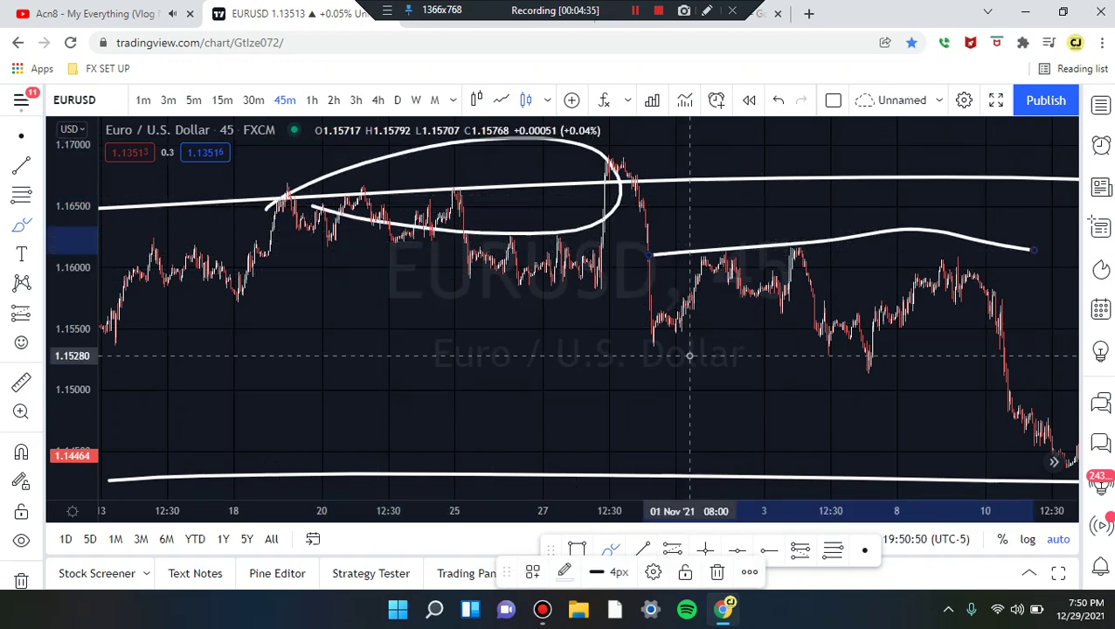
pyautogui.moveTo(675, 371)
pyautogui.mouseDown()
pyautogui.moveTo(718, 256)
pyautogui.moveTo(745, 279)
pyautogui.moveTo(795, 248)
pyautogui.moveTo(877, 348)
pyautogui.moveTo(913, 319)
pyautogui.moveTo(952, 253)
pyautogui.moveTo(962, 288)
pyautogui.mouseUp()
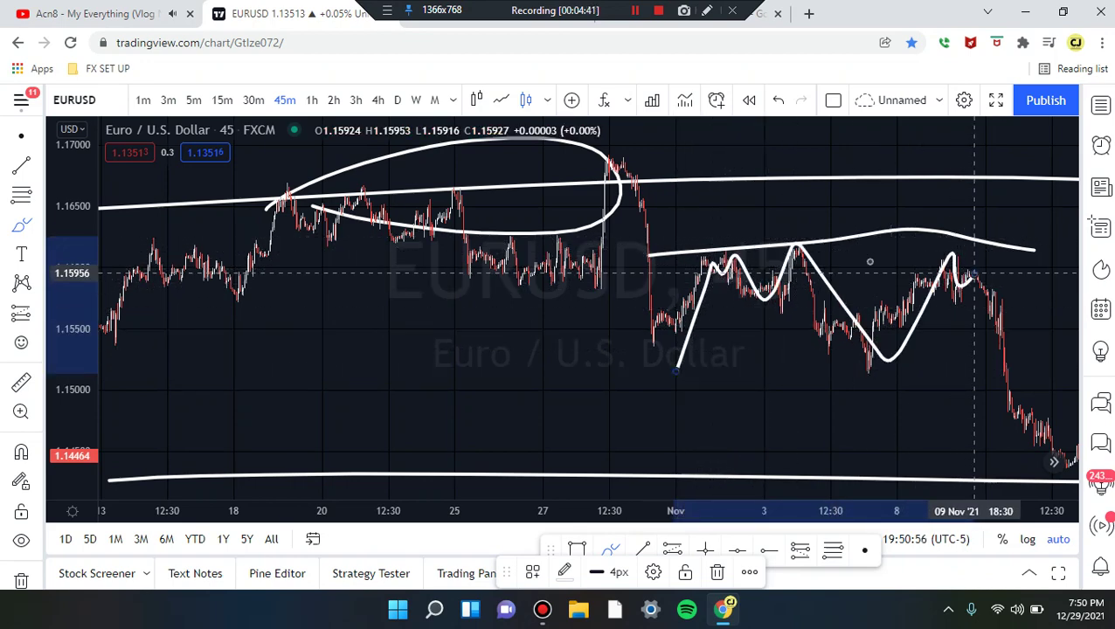
pyautogui.press('Delete')
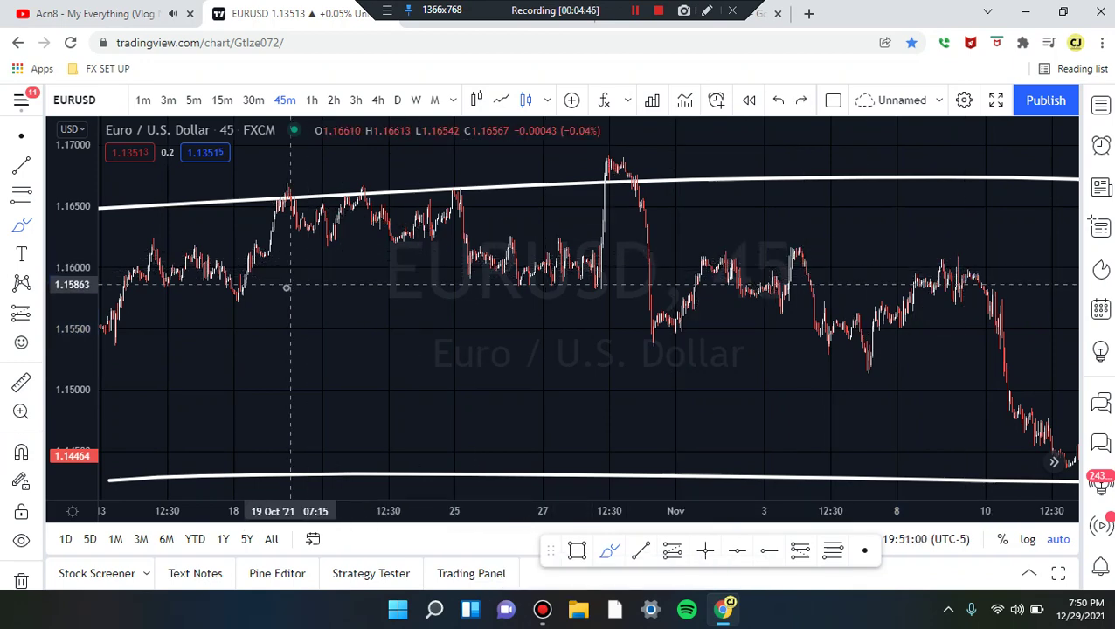
# Trace the price swings from 18 October to about 10 November in white, and brush a falling curve over the decline to late November
pyautogui.moveTo(247, 303)
pyautogui.mouseDown()
pyautogui.moveTo(288, 193)
pyautogui.moveTo(345, 187)
pyautogui.moveTo(374, 219)
pyautogui.moveTo(423, 204)
pyautogui.moveTo(476, 234)
pyautogui.moveTo(581, 203)
pyautogui.moveTo(595, 172)
pyautogui.moveTo(674, 324)
pyautogui.mouseUp()
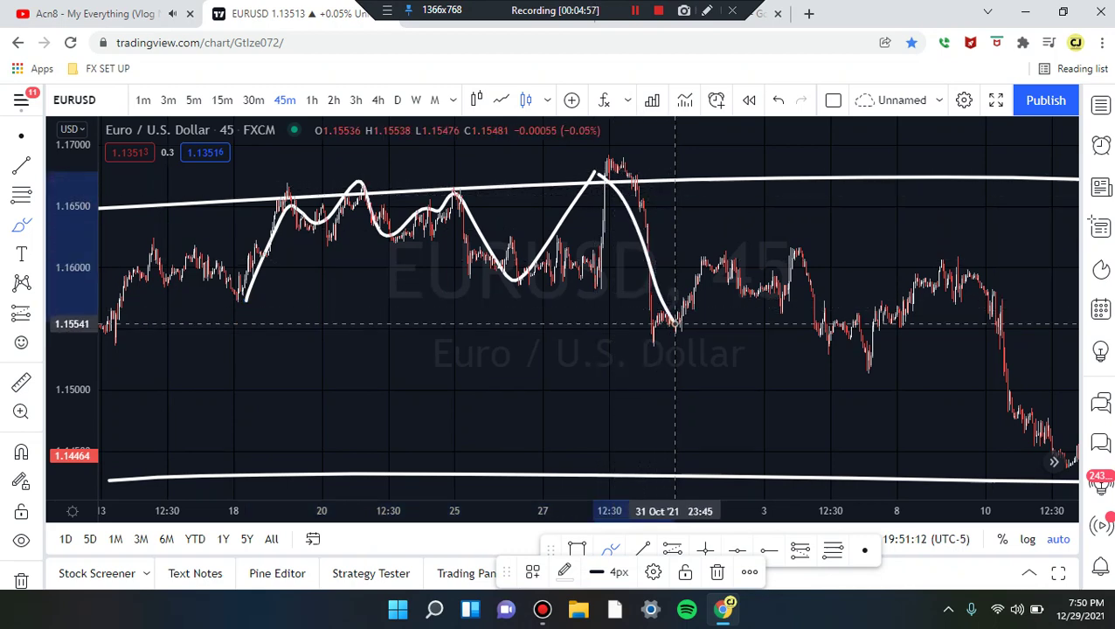
pyautogui.moveTo(674, 324)
pyautogui.mouseDown()
pyautogui.moveTo(741, 237)
pyautogui.moveTo(825, 304)
pyautogui.moveTo(951, 237)
pyautogui.moveTo(1057, 426)
pyautogui.mouseUp()
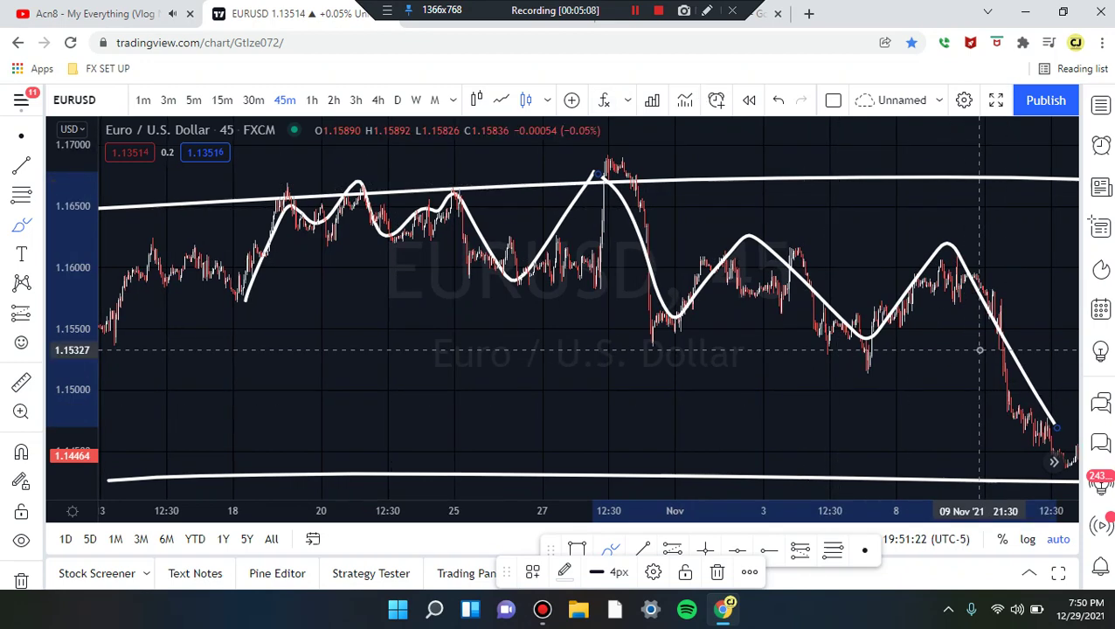
pyautogui.hscroll(5, 978, 350)
pyautogui.hscroll(5, 724, 292)
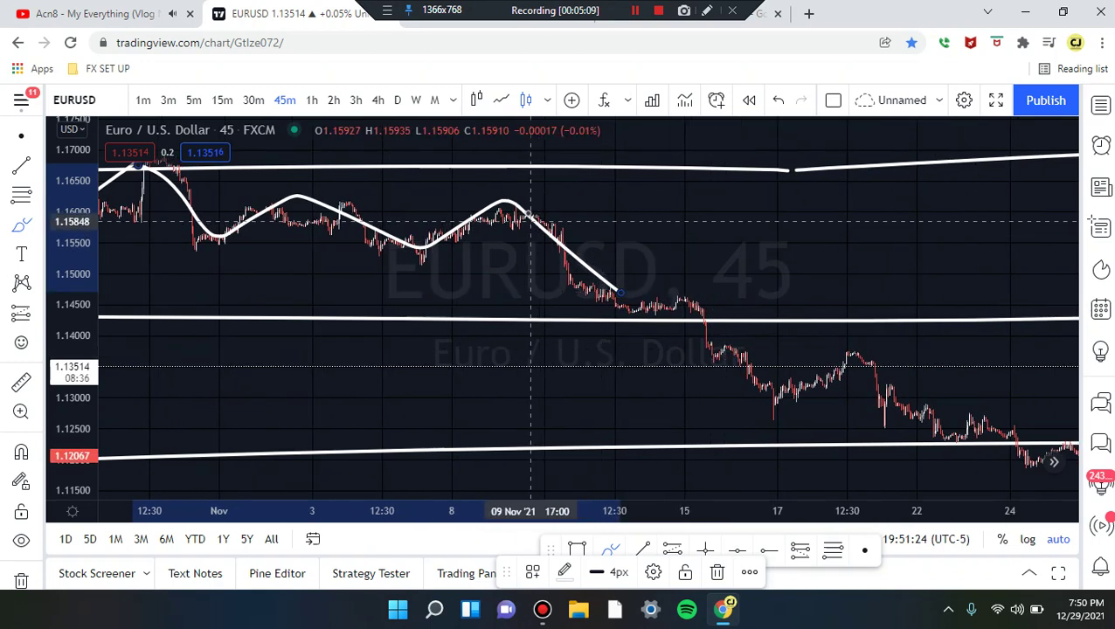
pyautogui.moveTo(491, 197); pyautogui.dragTo(1022, 430)
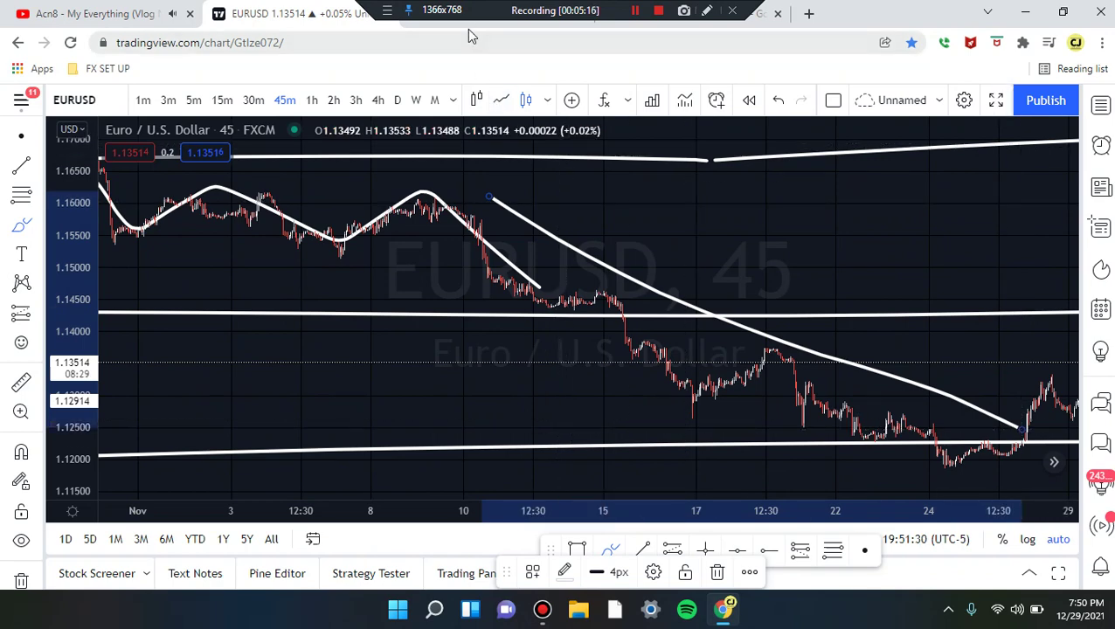
# View the Google image results for "forex pattern cheat sheet" and "breakout and retest strategy", and return to the EURUSD chart
pyautogui.hotkey('ctrl', 'Tab')
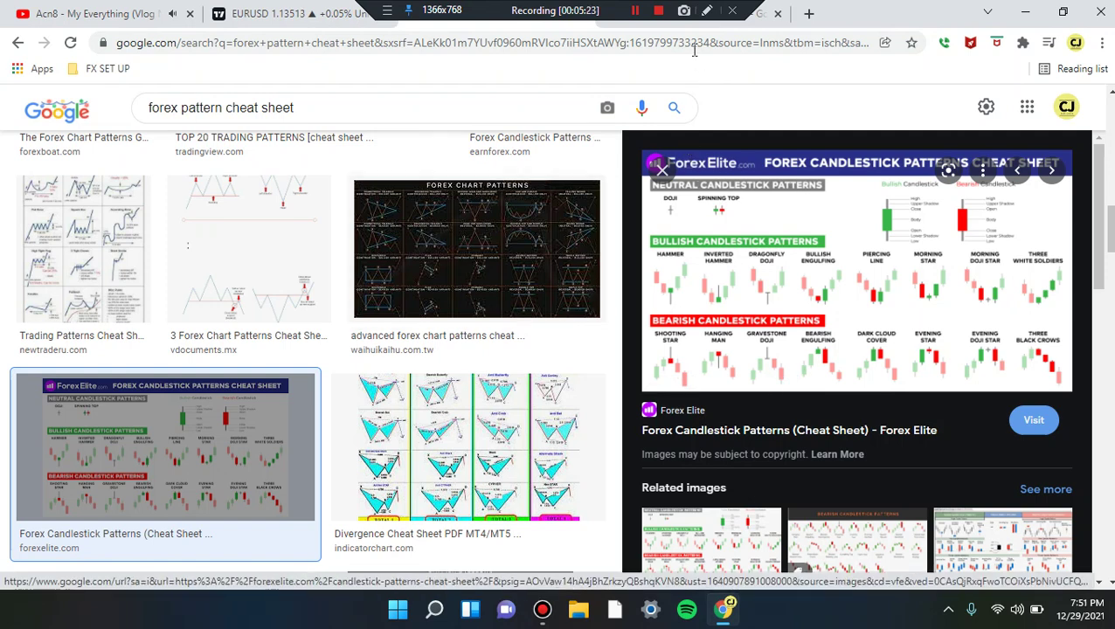
pyautogui.click(663, 24)
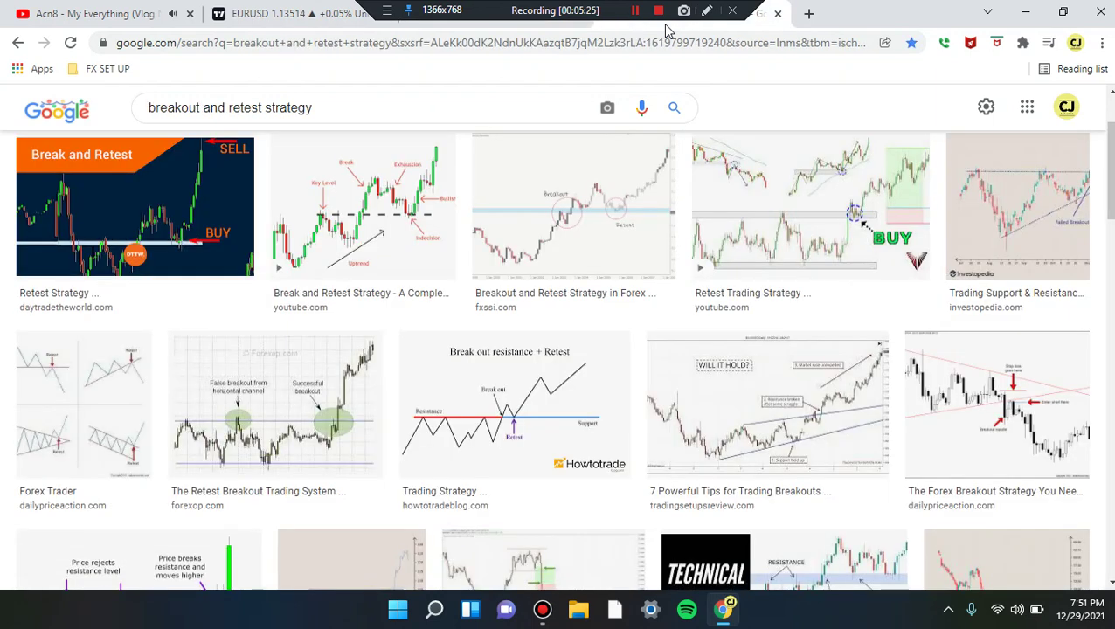
pyautogui.click(300, 19)
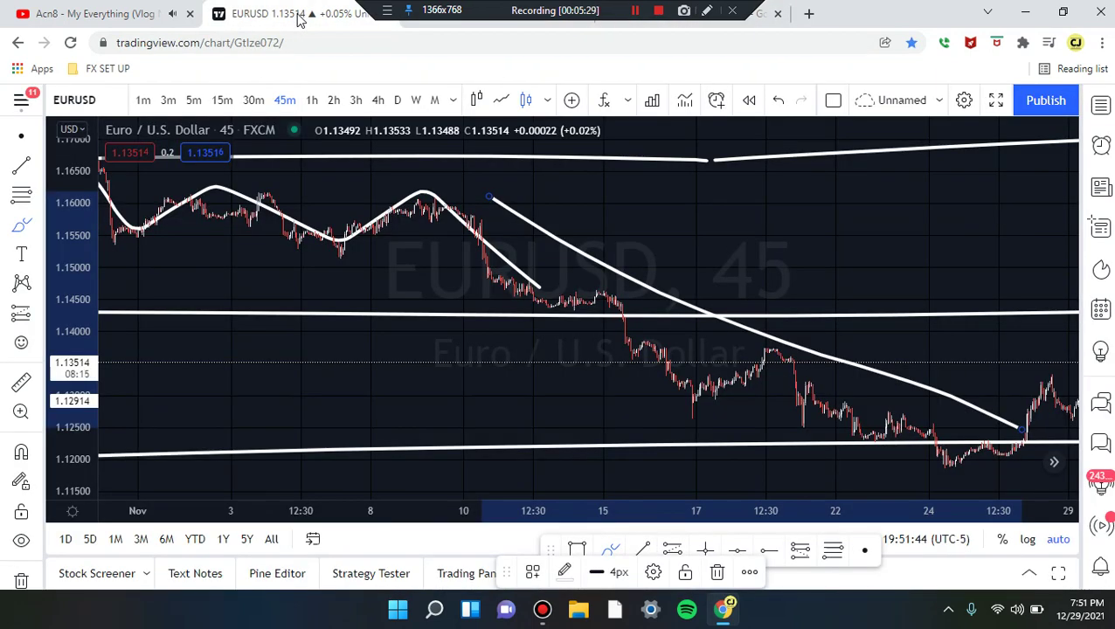